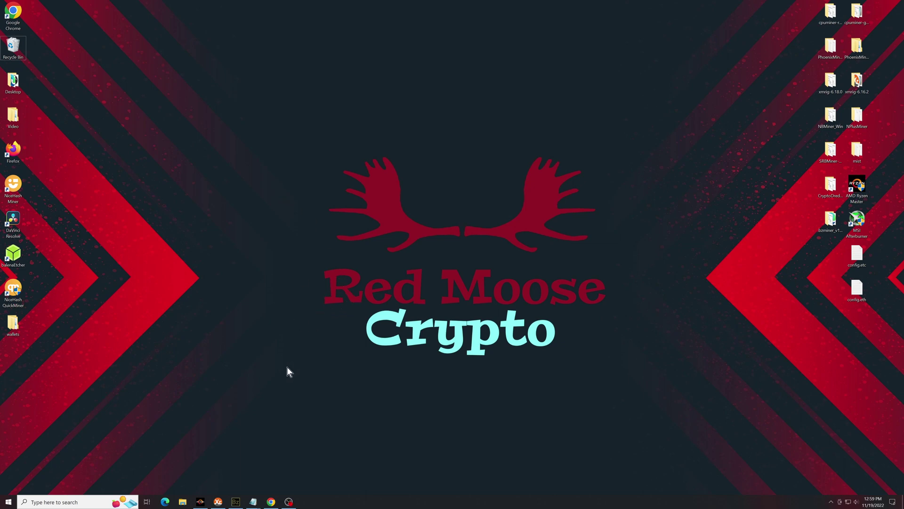
Search 'radia' on Mining Pool Stats and browse the Radiant (RXD) pools page
click(271, 501)
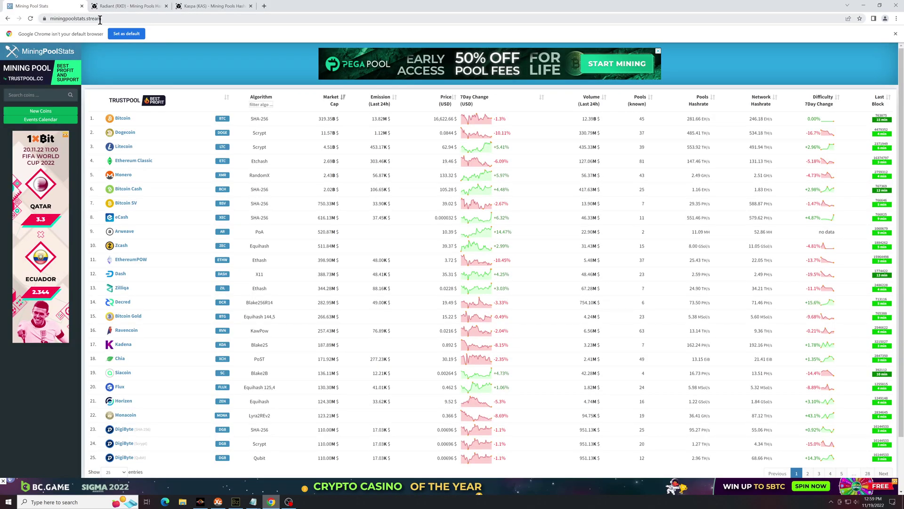
click(87, 19)
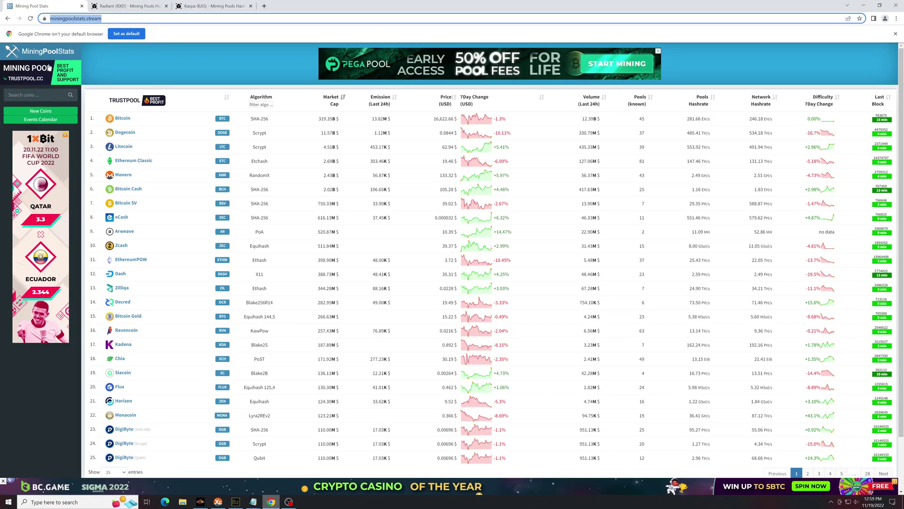
click(38, 94)
text(rad)
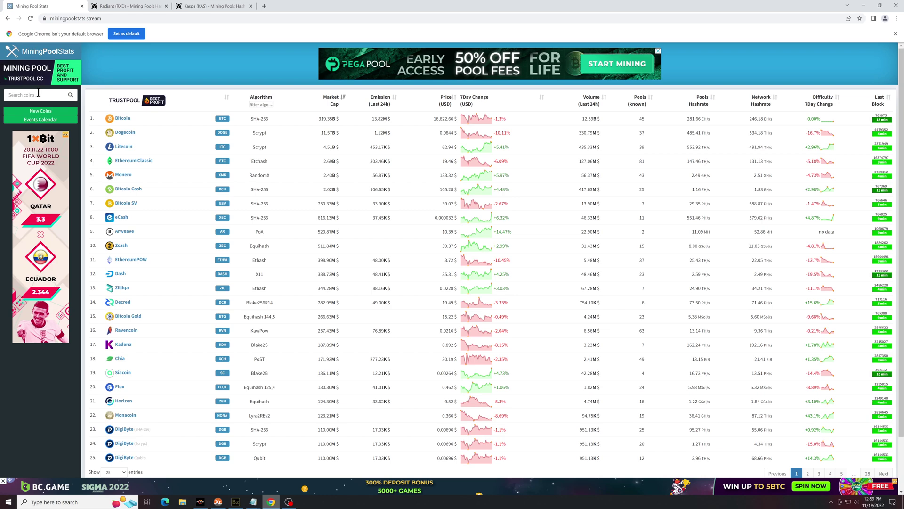
text(ia)
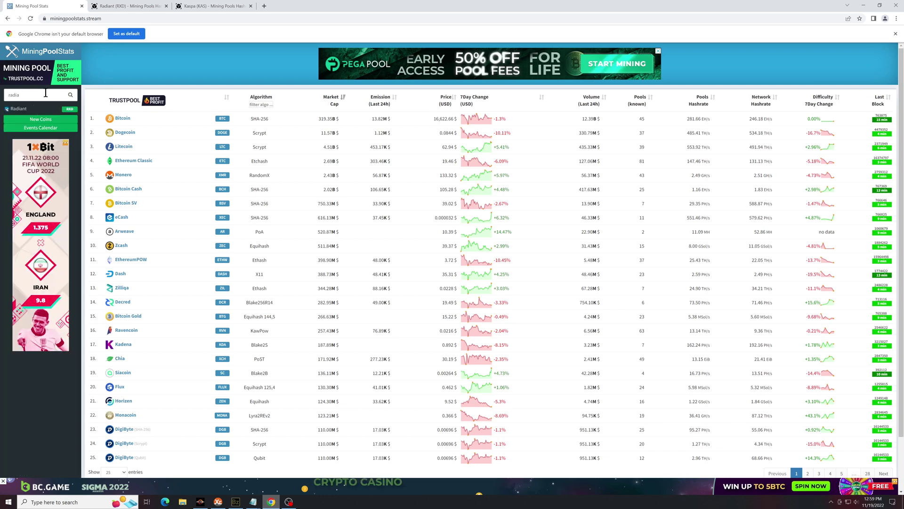
key(Return)
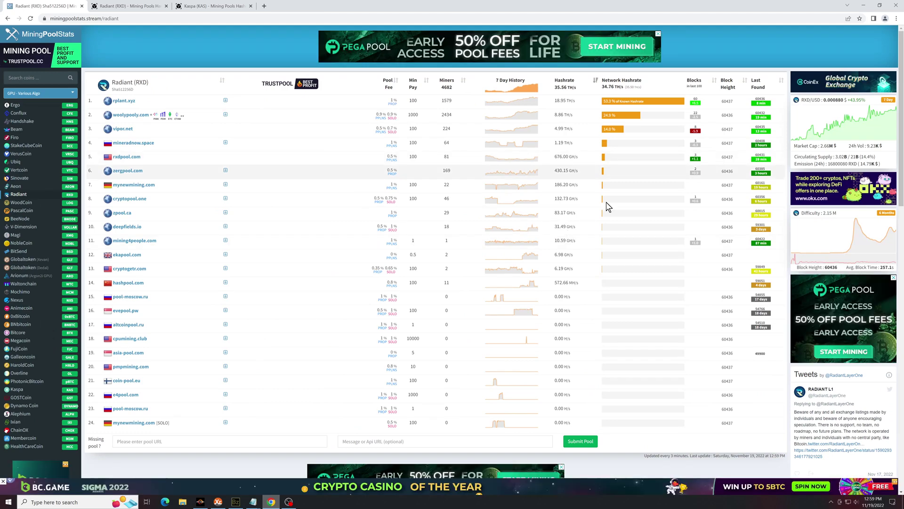
scroll(558, 207, down, 3)
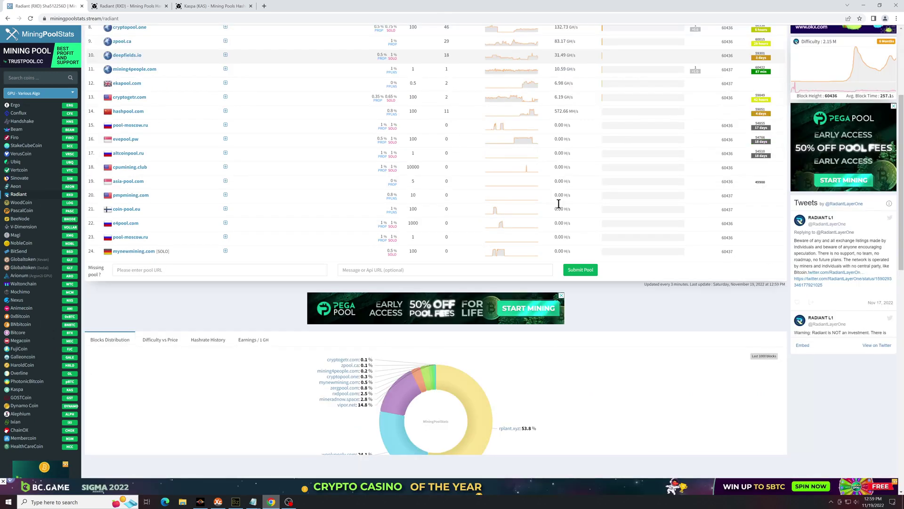
scroll(570, 203, down, 15)
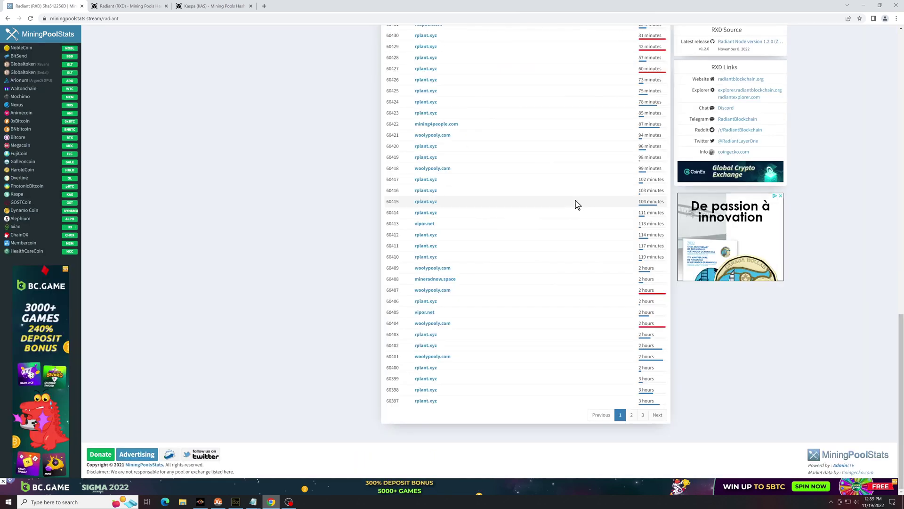
scroll(577, 204, up, 6)
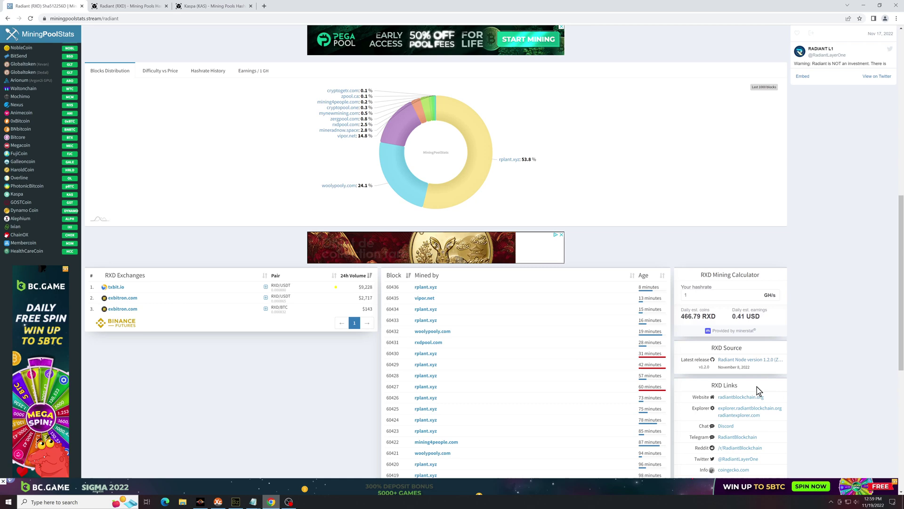
Follow radiantblockchain.org's wallet link to GitHub and open the Electron Radiant v0.1.2 release
click(740, 397)
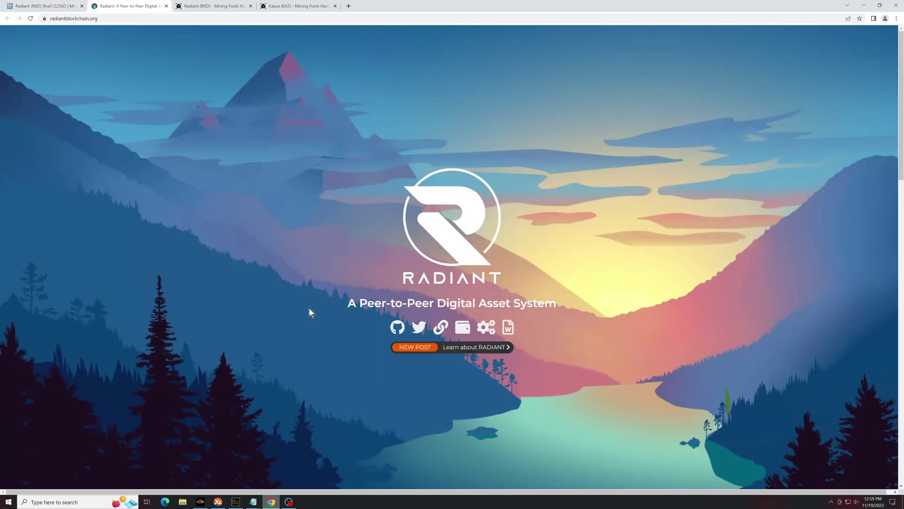
click(458, 320)
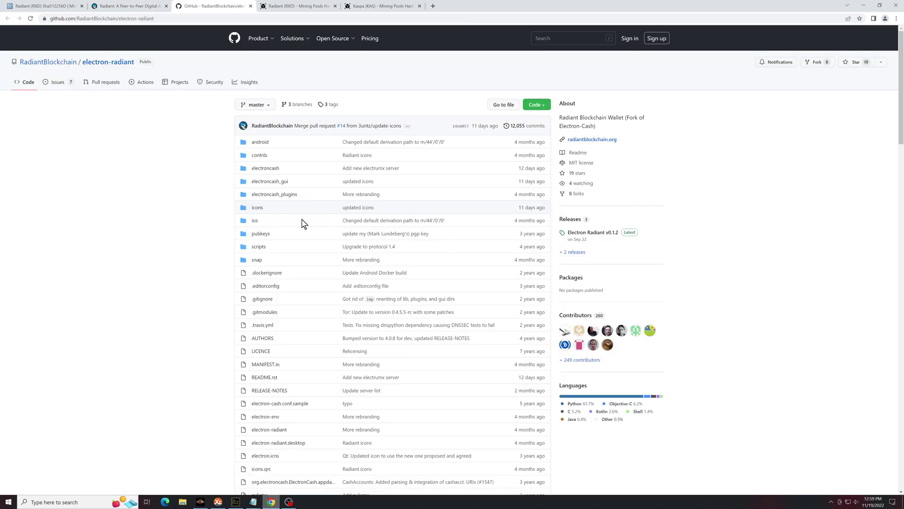
scroll(304, 224, down, 7)
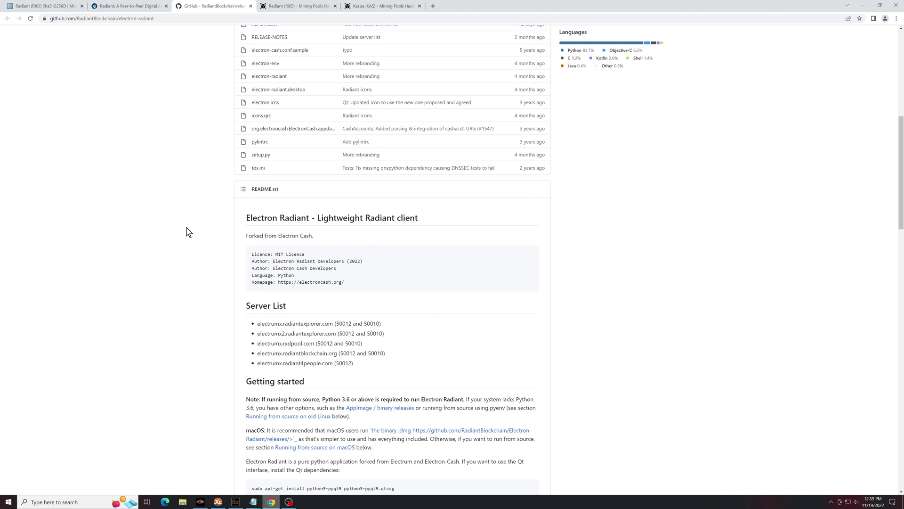
scroll(188, 231, down, 4)
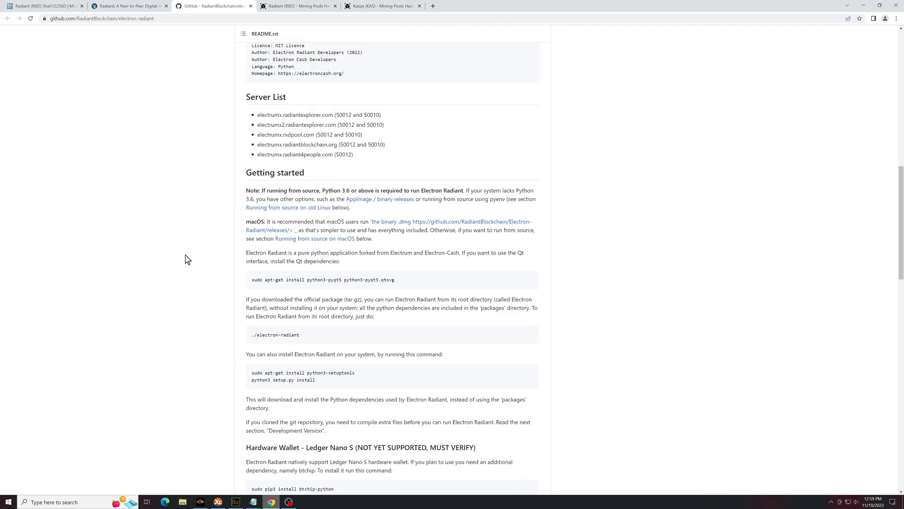
scroll(188, 260, up, 10)
scroll(567, 220, up, 2)
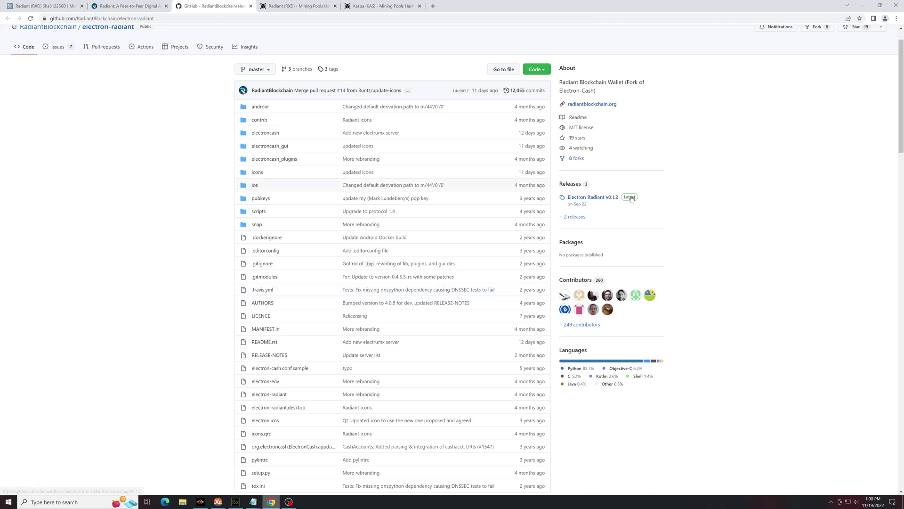
click(632, 199)
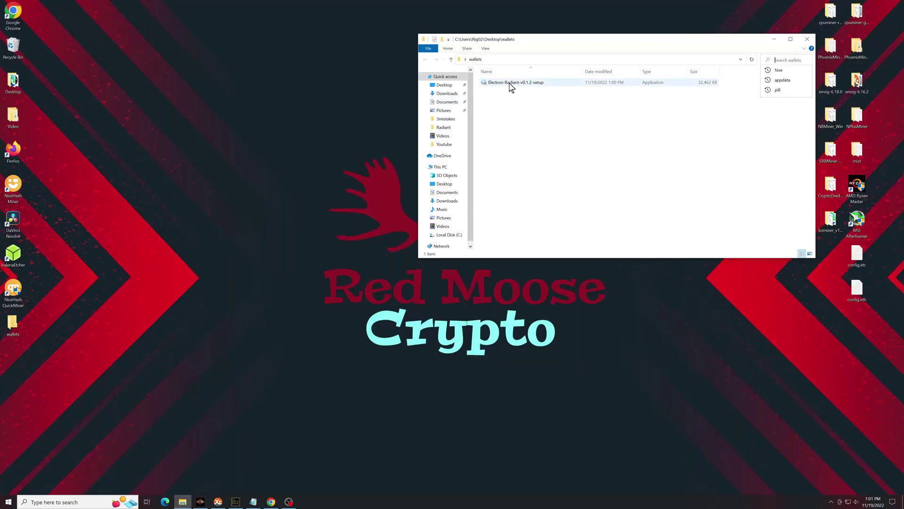
Run the Electron Radiant setup past the SmartScreen warning and install it to the default folder
double_click(511, 85)
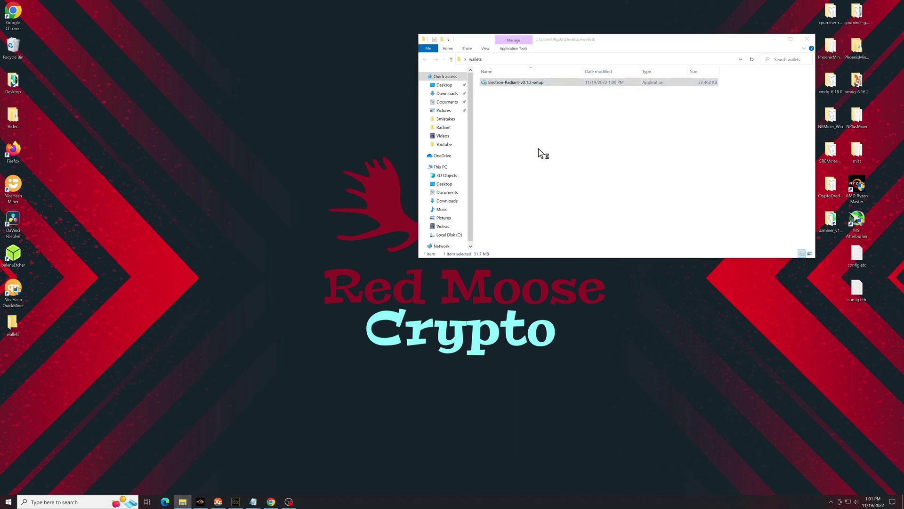
click(379, 200)
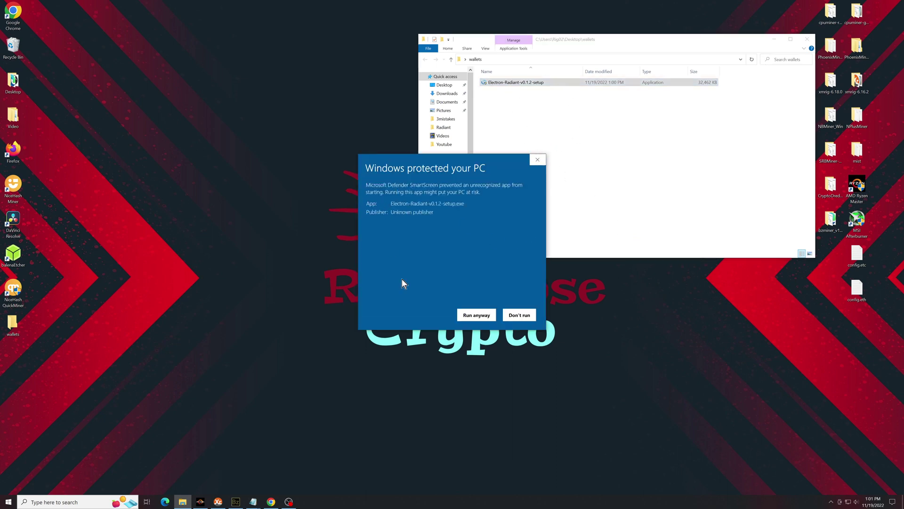
click(473, 316)
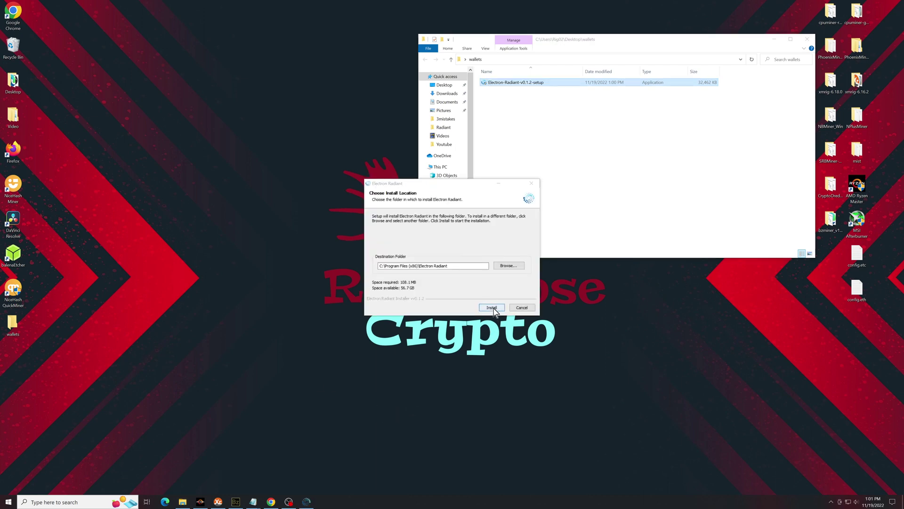
click(492, 308)
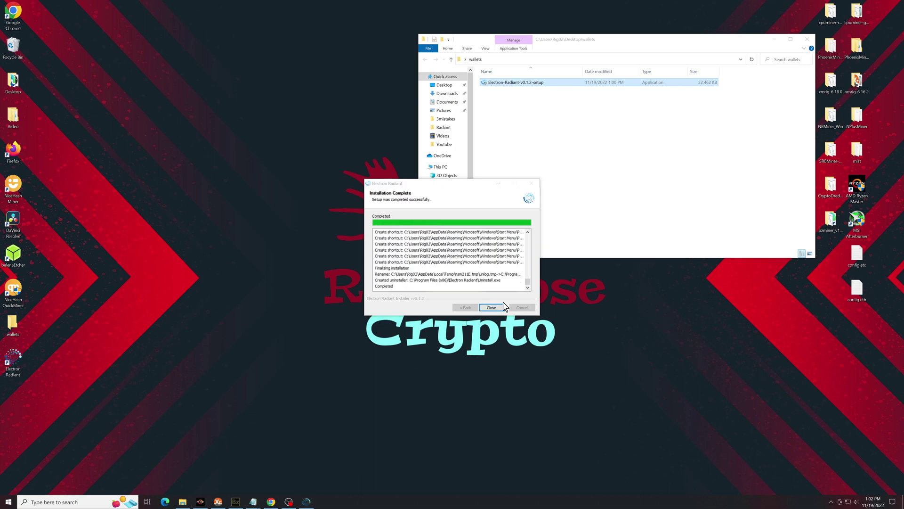
click(491, 307)
click(807, 39)
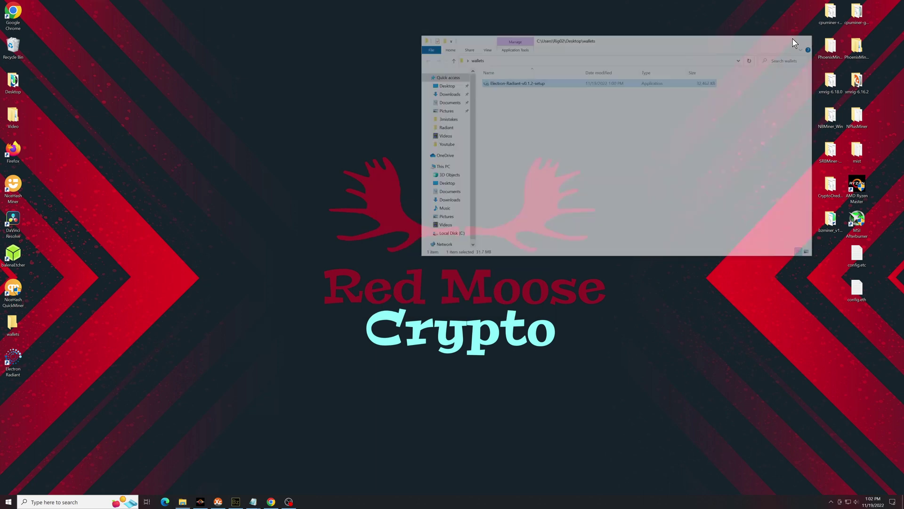
Launch Electron Radiant with Auto connect and create the wallet file default_wallet
double_click(14, 362)
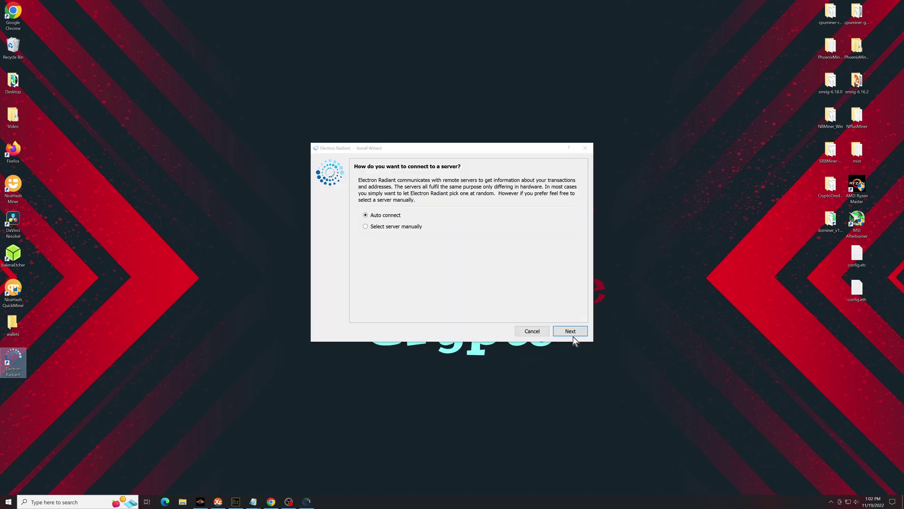
click(569, 331)
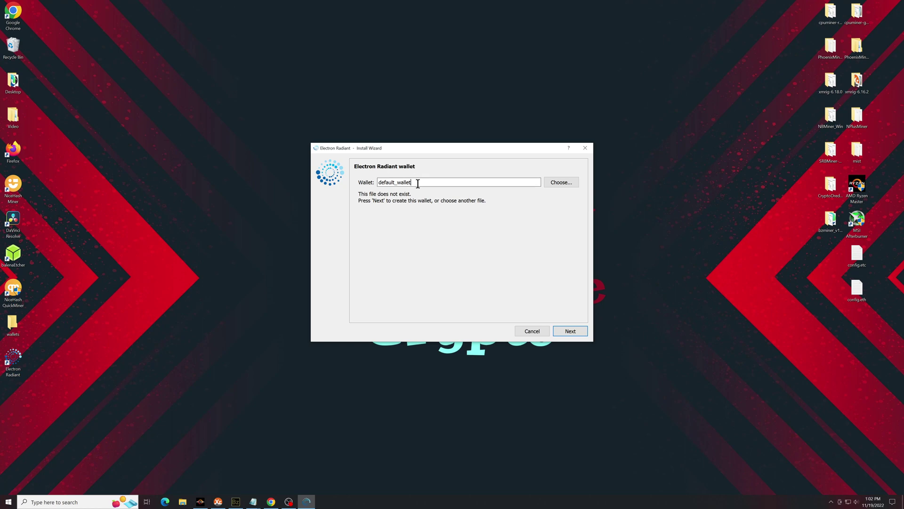
double_click(417, 182)
click(489, 424)
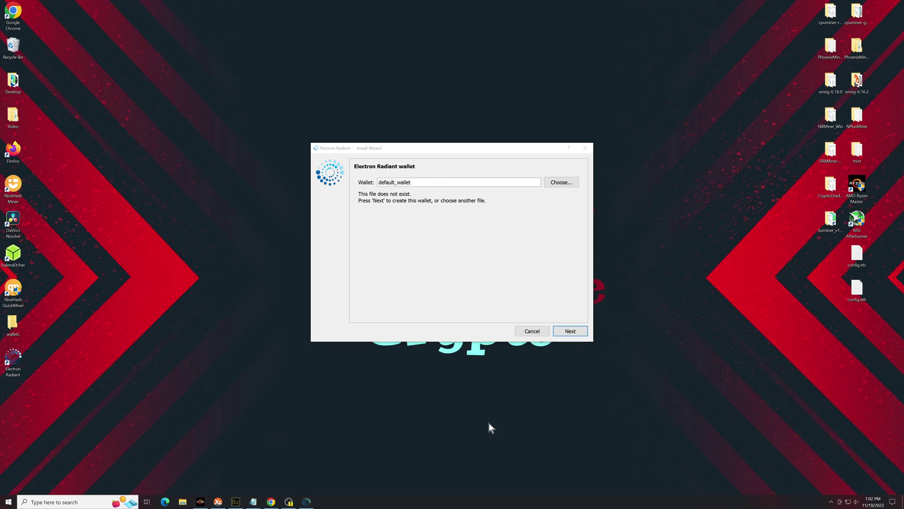
click(580, 332)
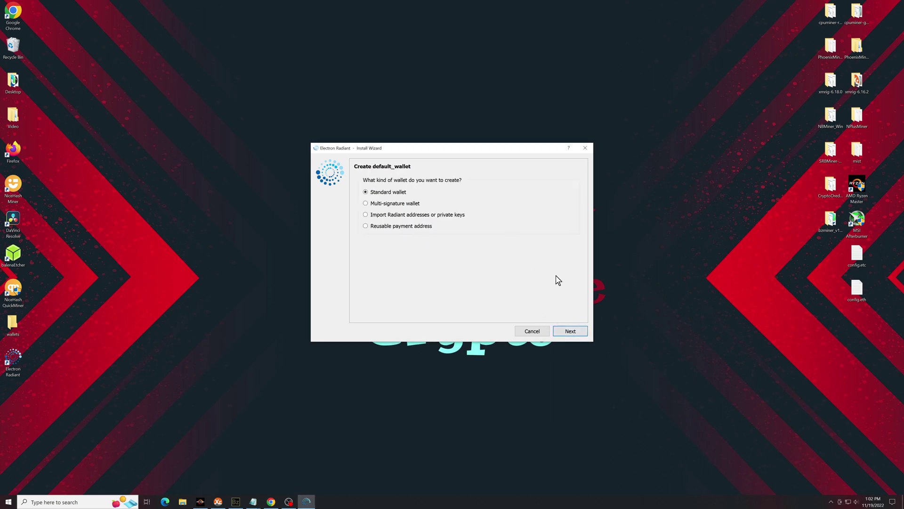
Make it a Standard wallet with a newly generated seed, confirming the seed words
click(571, 331)
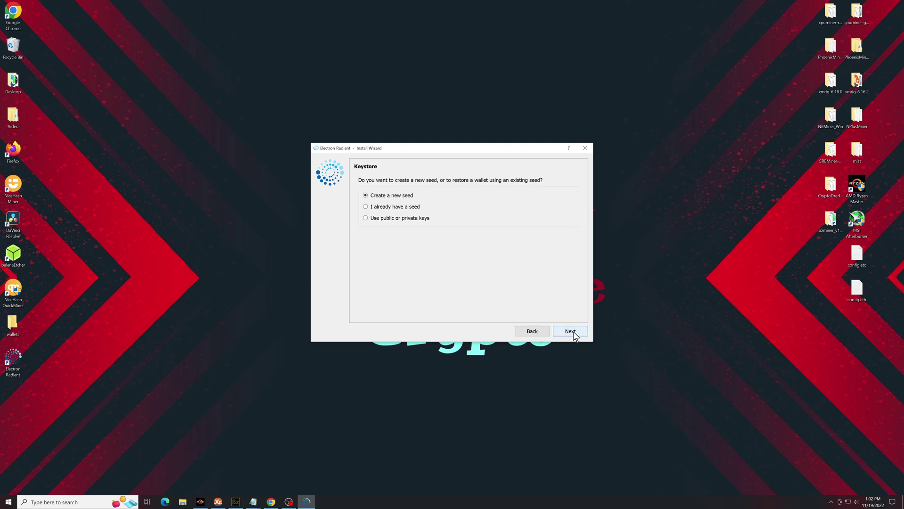
click(574, 334)
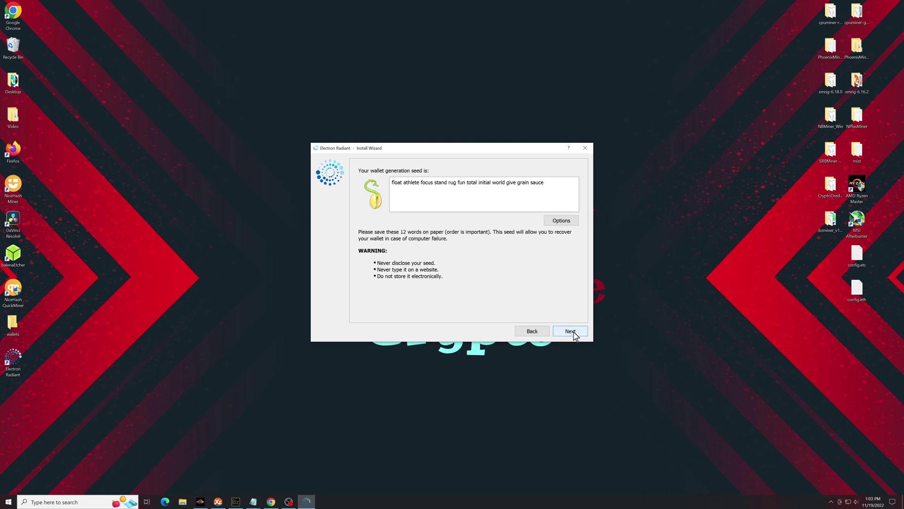
click(574, 334)
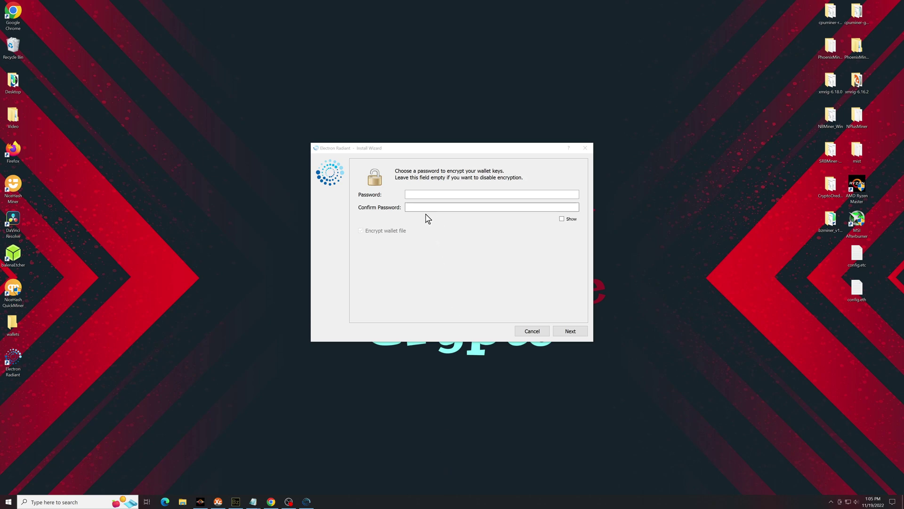
Enter and confirm the encryption password with Encrypt wallet file kept on, and finish
click(430, 196)
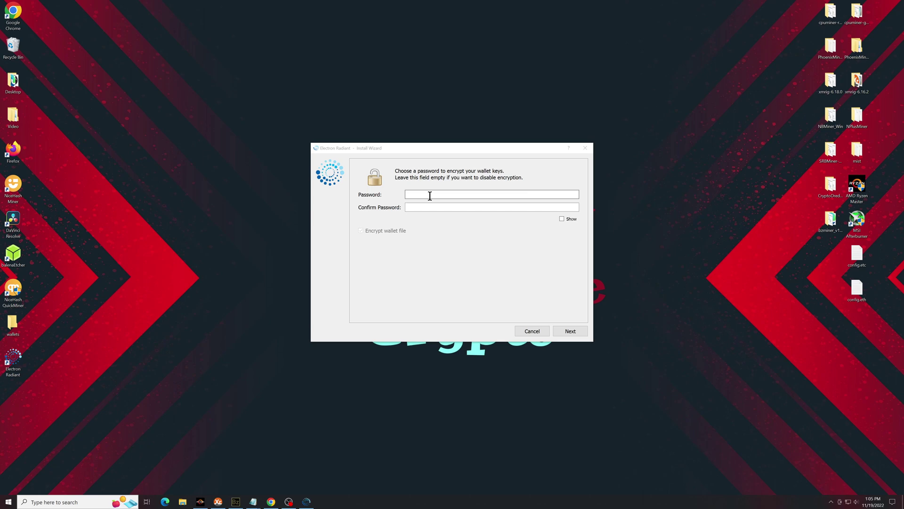
click(446, 290)
key(ctrl+v)
key(Tab)
key(ctrl+v)
key(Tab)
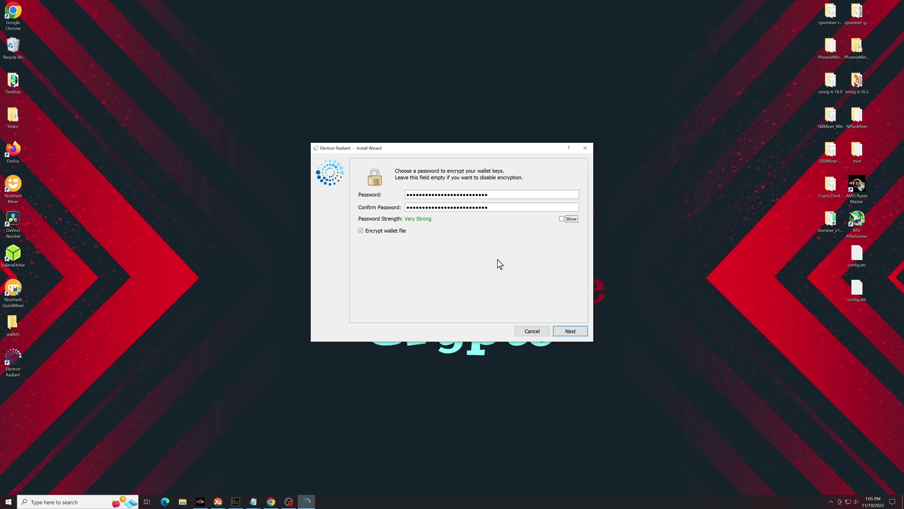
click(579, 333)
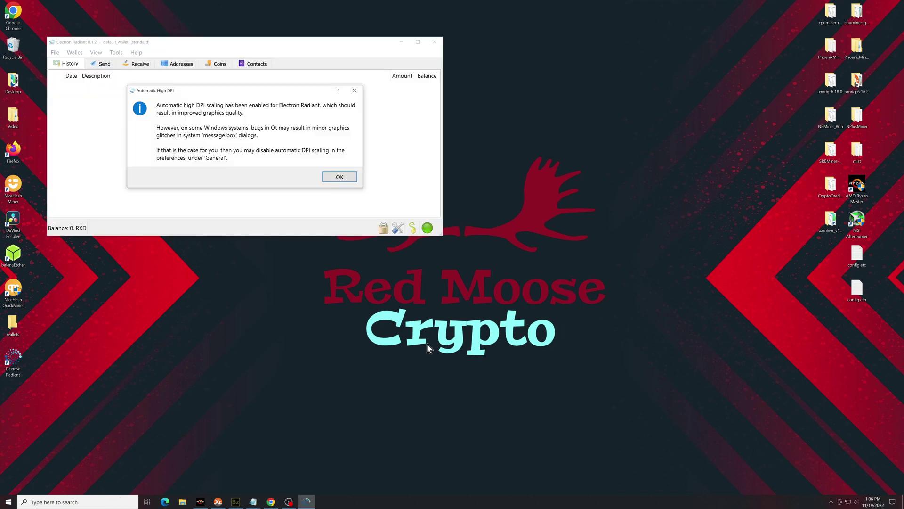
Dismiss the high-DPI notice, select the receiving address on Receive, then minimise the wallet
click(339, 178)
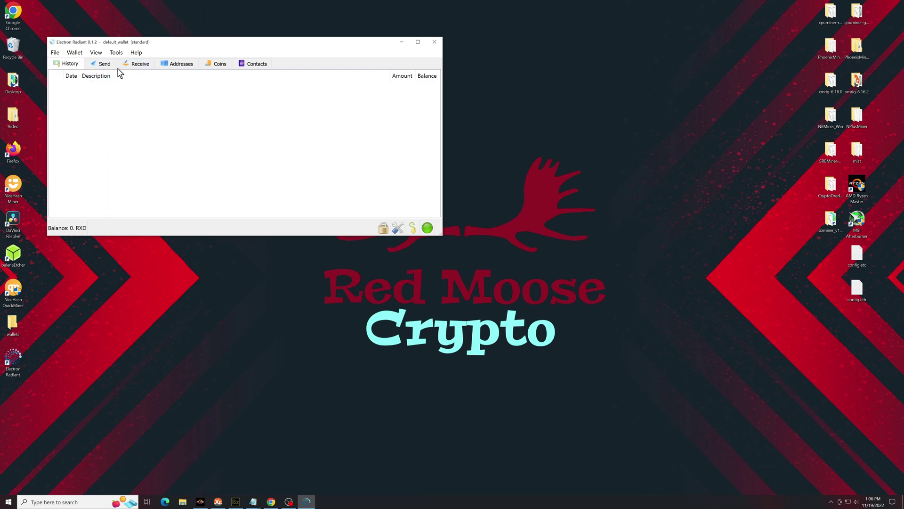
click(134, 65)
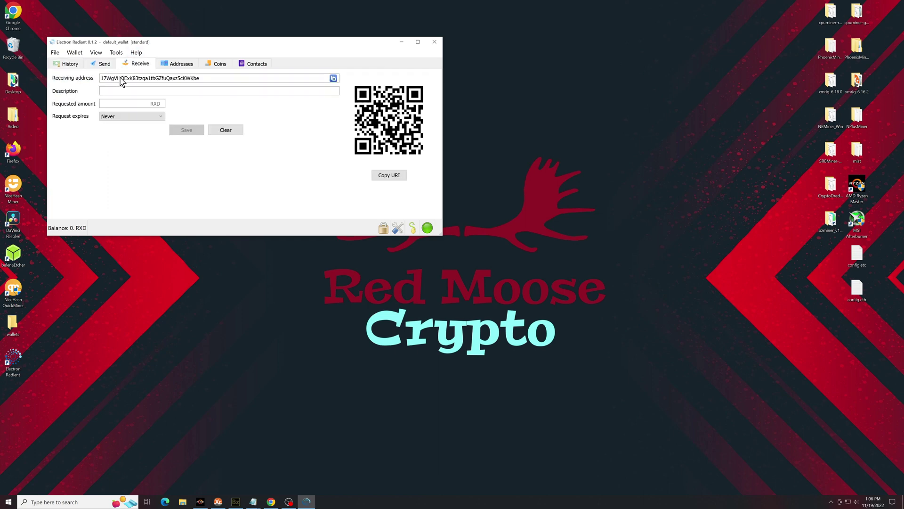
double_click(138, 80)
click(74, 67)
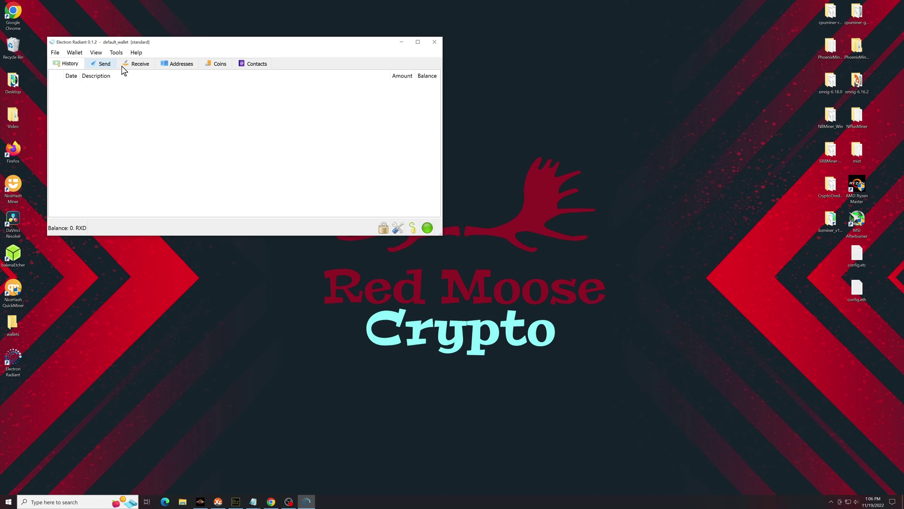
key(super+d)
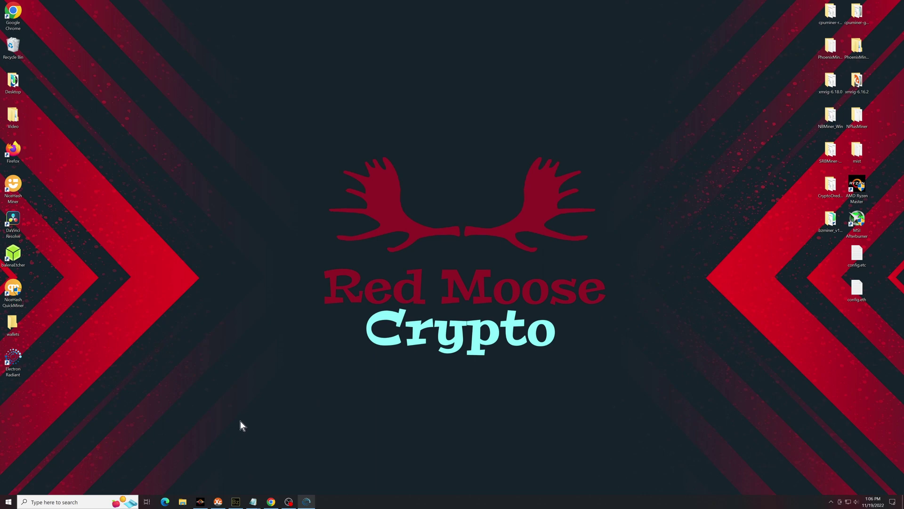
Search Google for bzminer, open bzminer.com and try the Windows v12.1.1 download
click(271, 501)
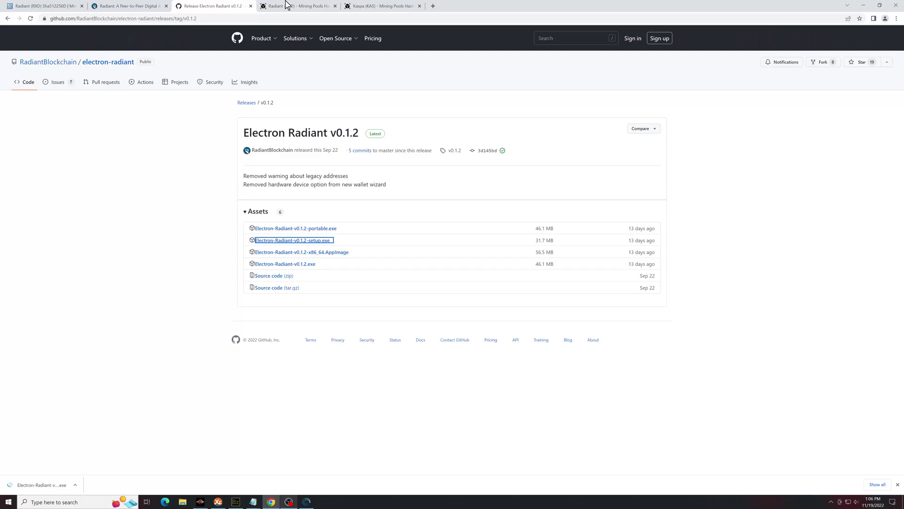
click(432, 6)
key(ctrl+f)
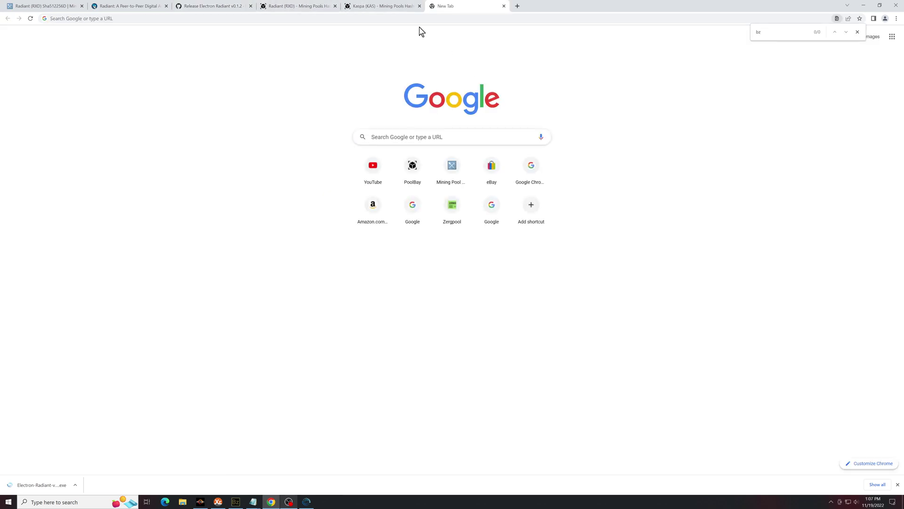
click(439, 136)
text(bzminer)
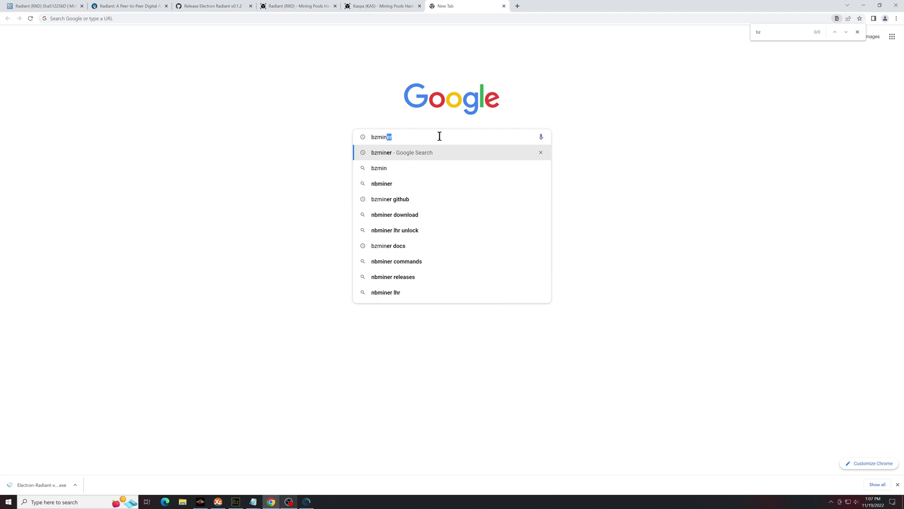
key(Return)
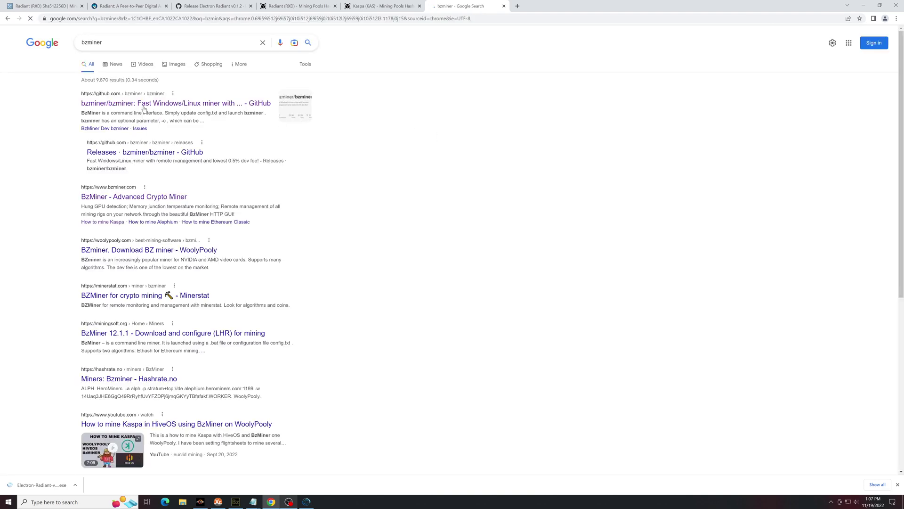
click(127, 197)
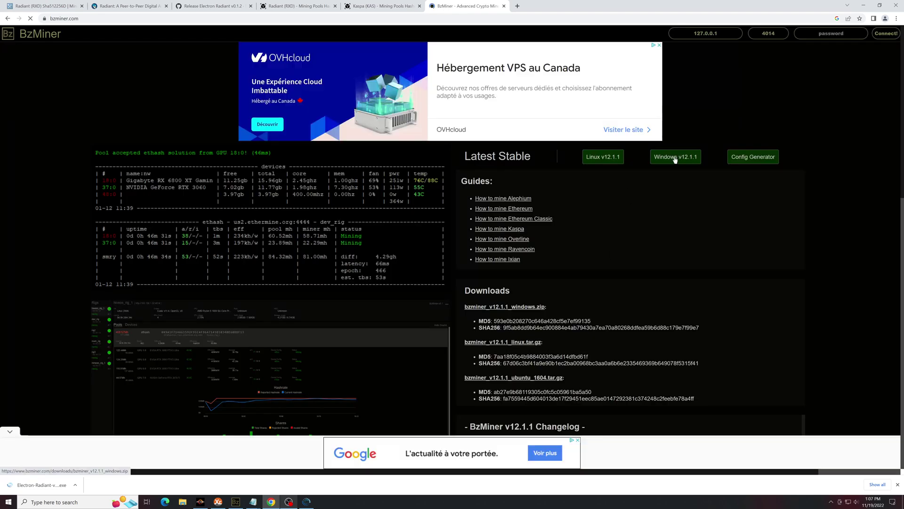
click(675, 158)
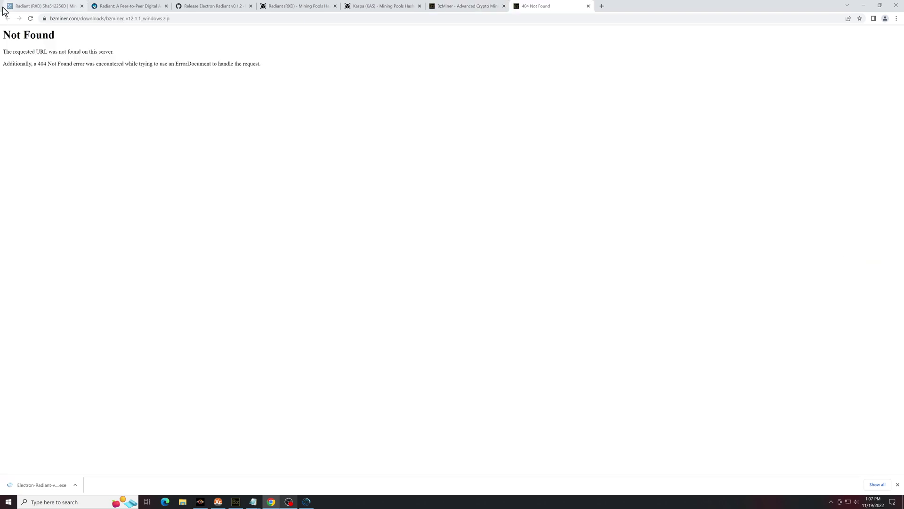
Close the Not Found page and search bzminer again in a new tab
key(ctrl+w)
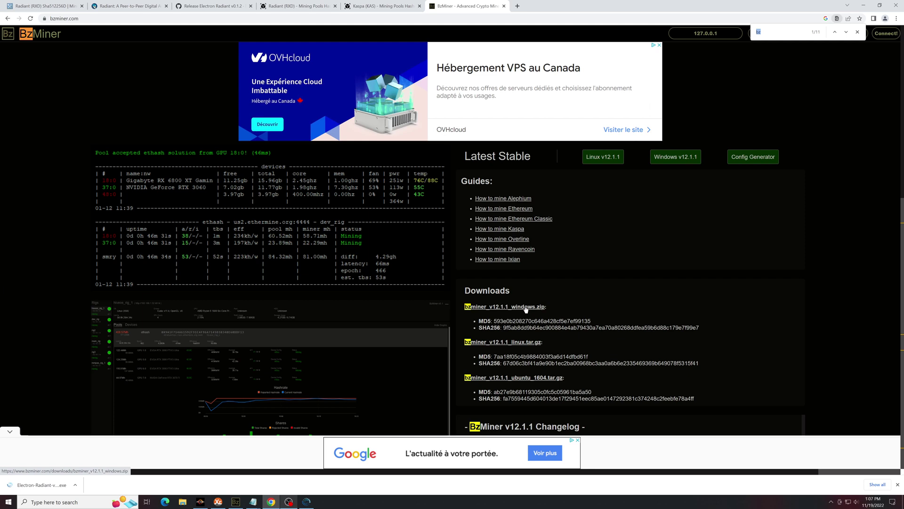
click(857, 32)
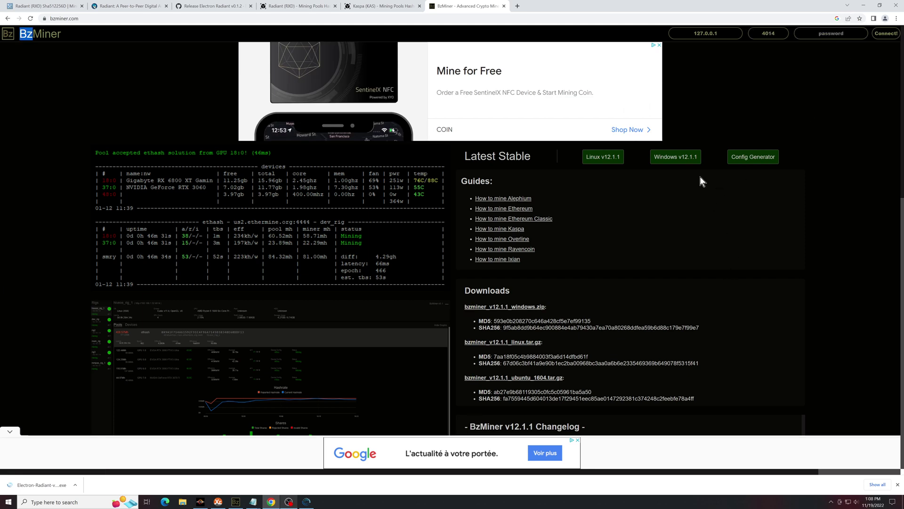
click(518, 7)
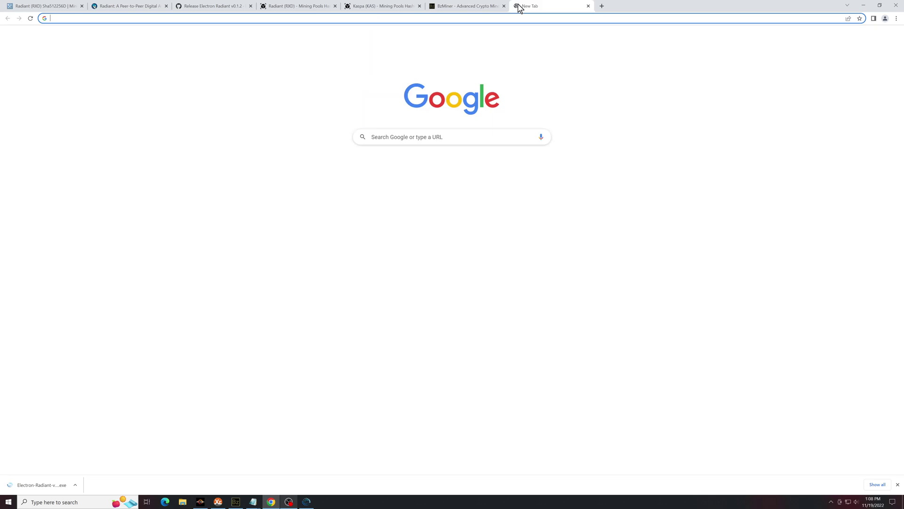
text(bzminer)
key(Return)
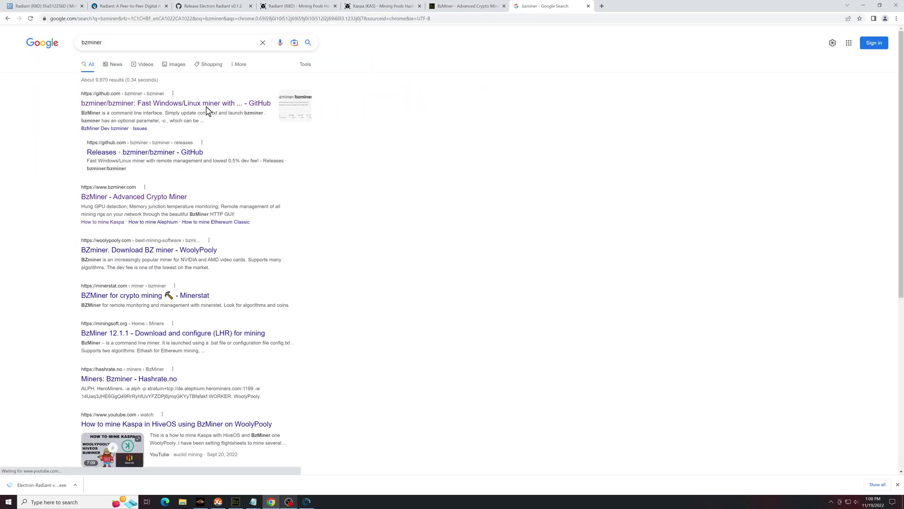
Open the bzminer GitHub v12.1.1 release, scroll to its Assets, then show the desktop
click(208, 103)
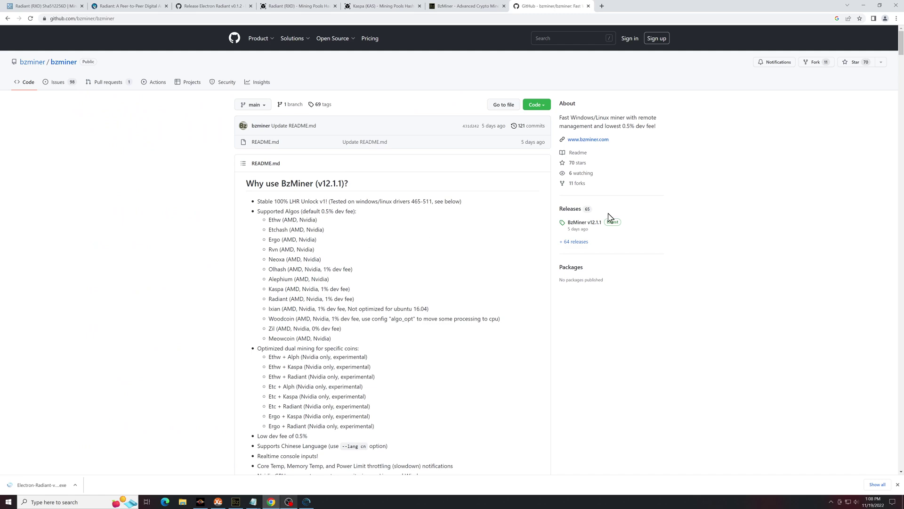
click(615, 224)
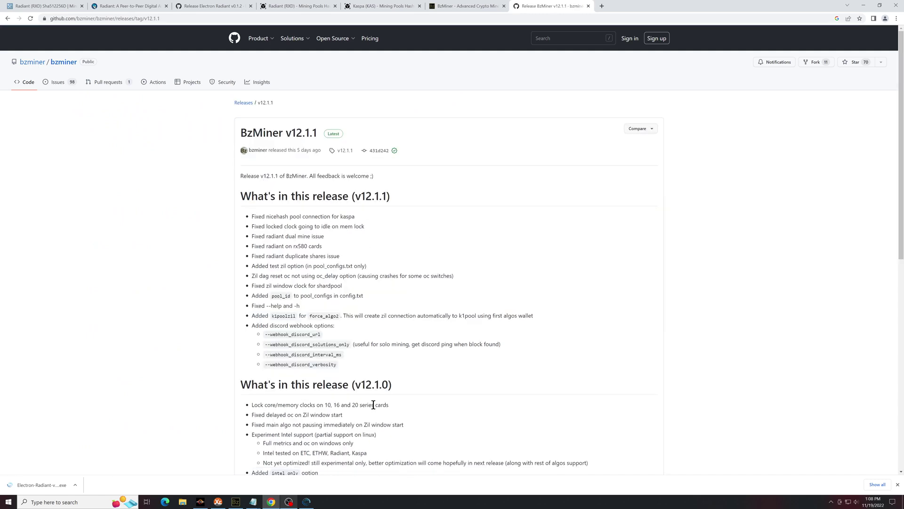
scroll(377, 404, down, 2)
scroll(377, 403, down, 6)
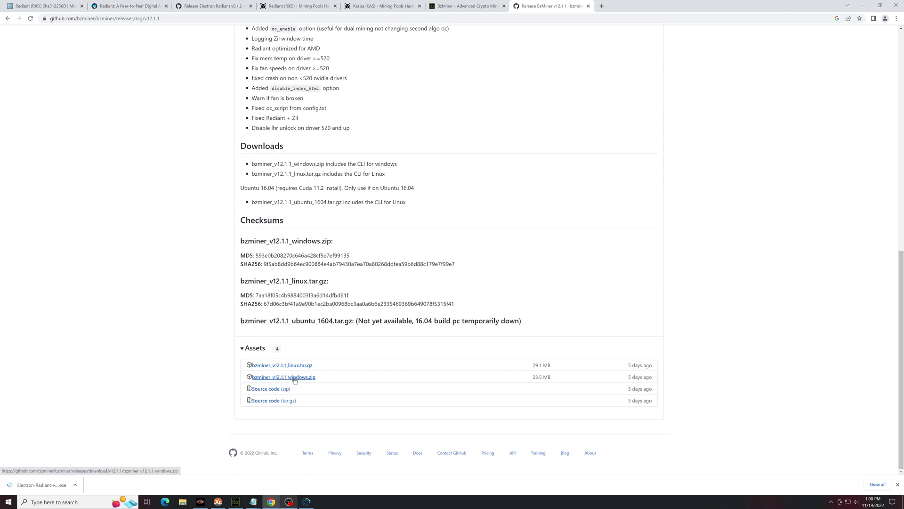
key(super+d)
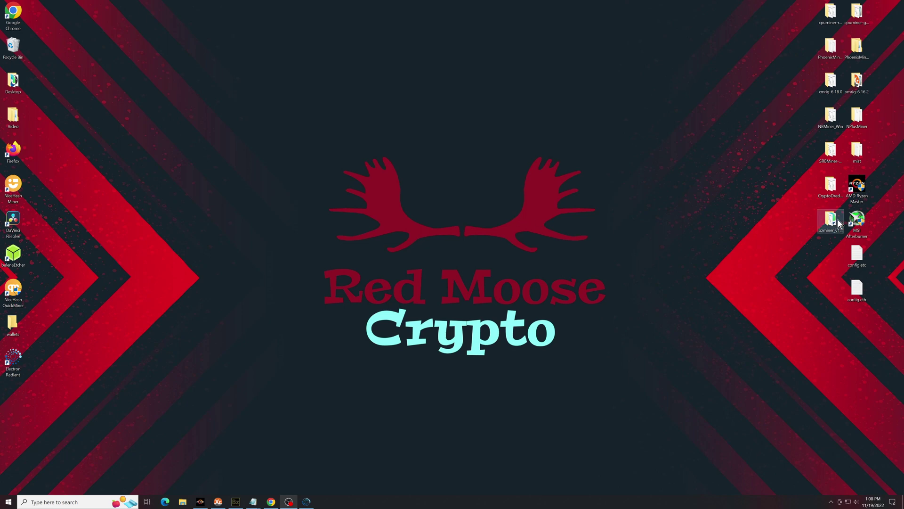
Open radiantvideo from bzminer_v12.1.0_windows in Notepad, then switch back to Chrome
double_click(830, 219)
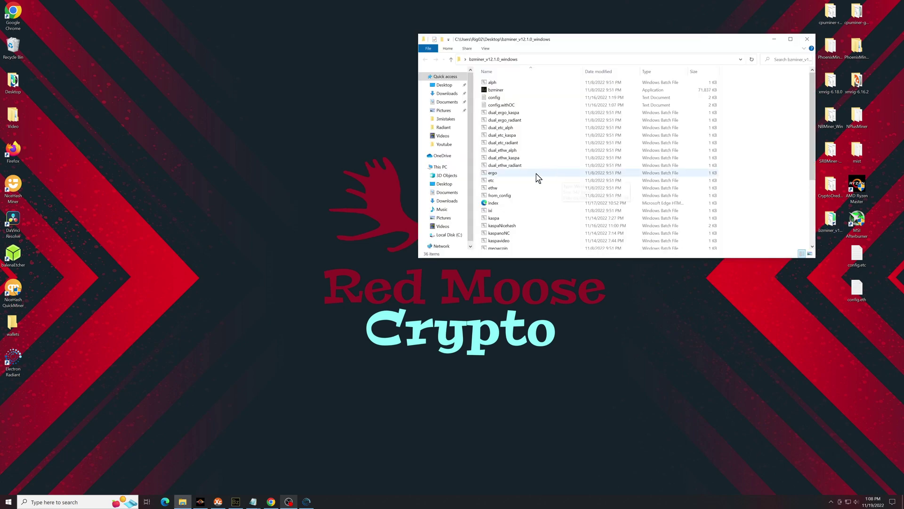
scroll(537, 178, down, 5)
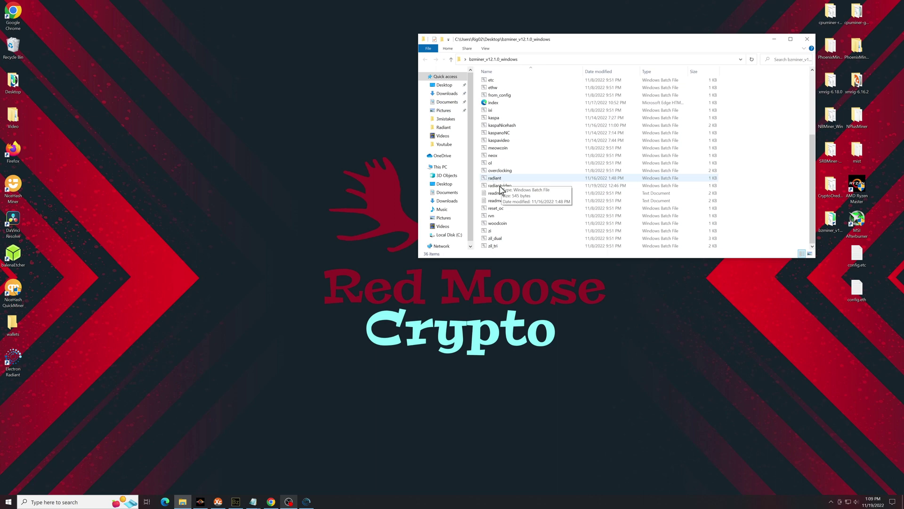
click(499, 185)
right_click(500, 189)
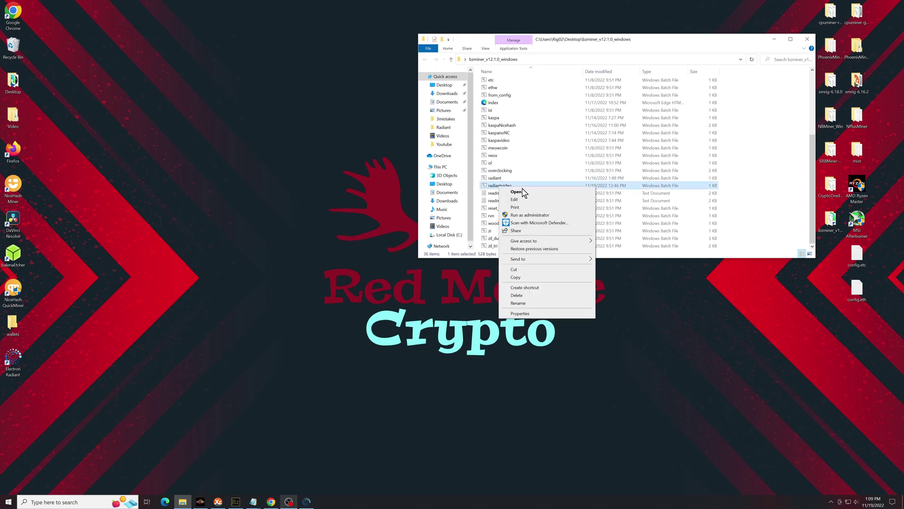
click(514, 199)
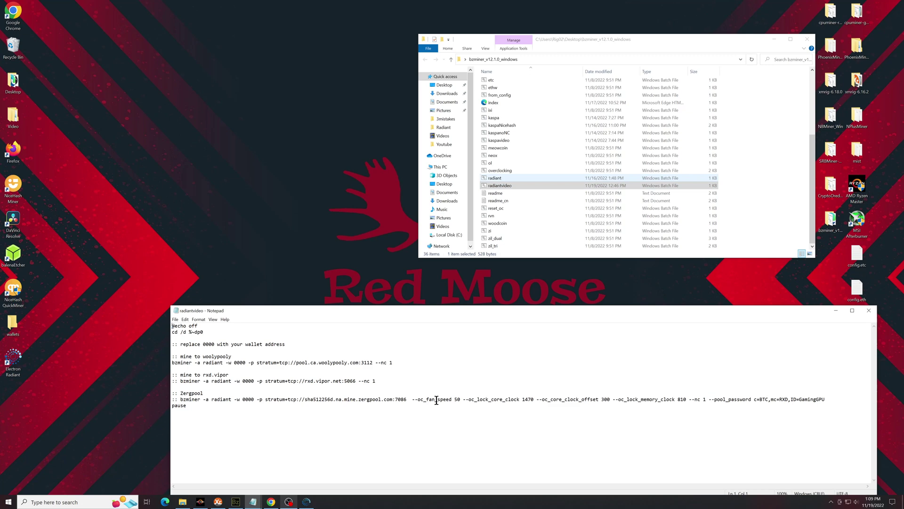
click(270, 502)
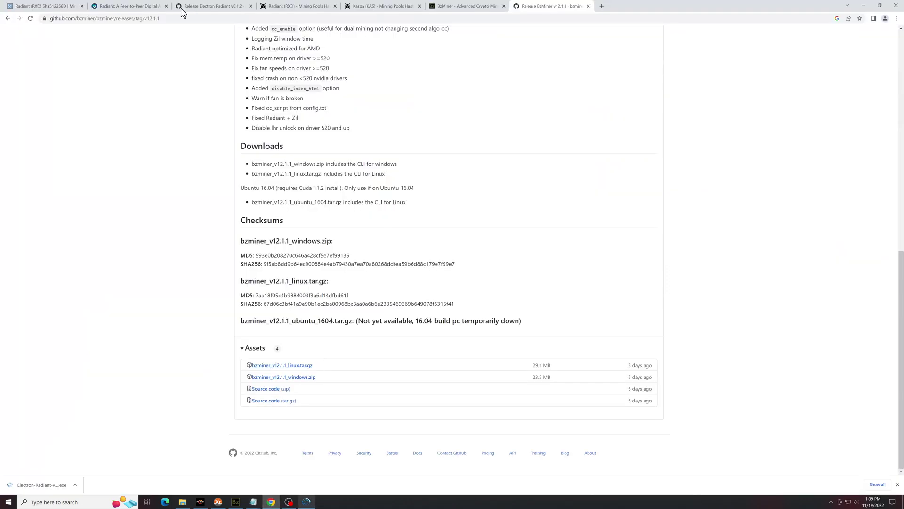
Return to the Mining Pool Stats Radiant page and scroll its pool list to WoolyPooly
click(42, 6)
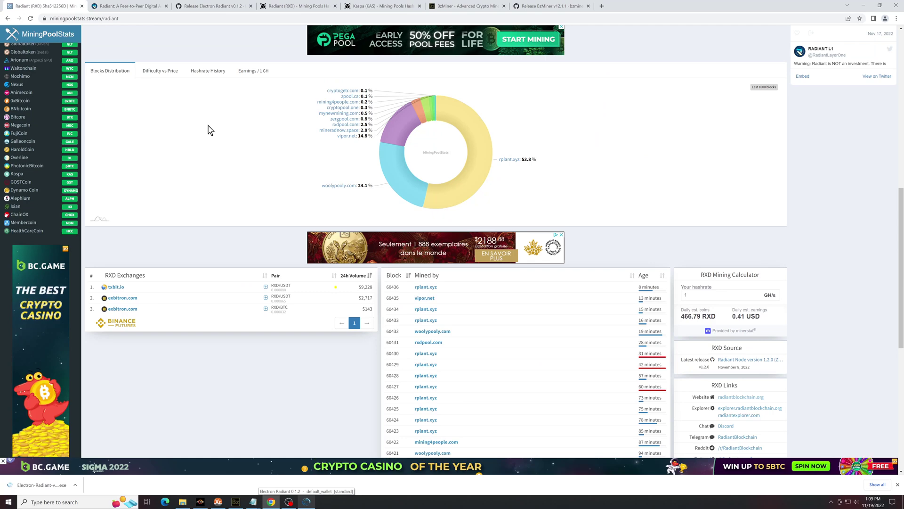
scroll(278, 175, up, 9)
scroll(303, 183, up, 1)
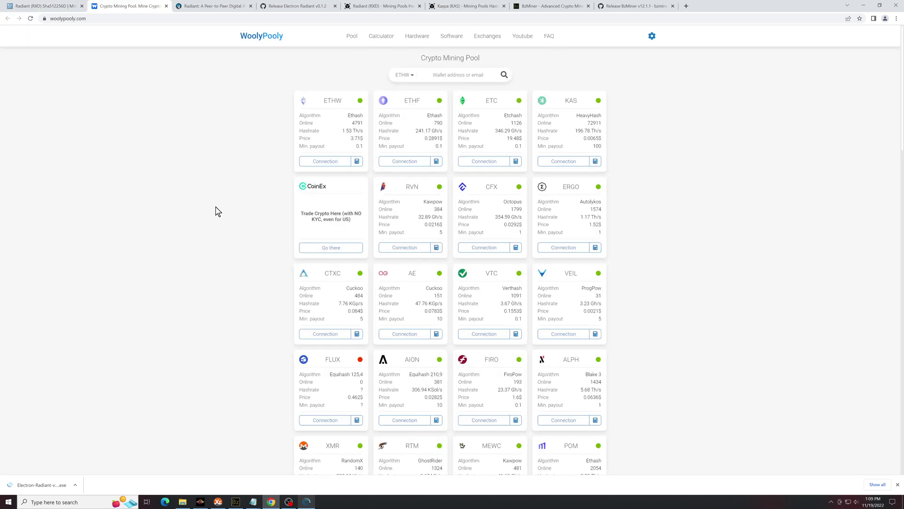
scroll(235, 292, down, 6)
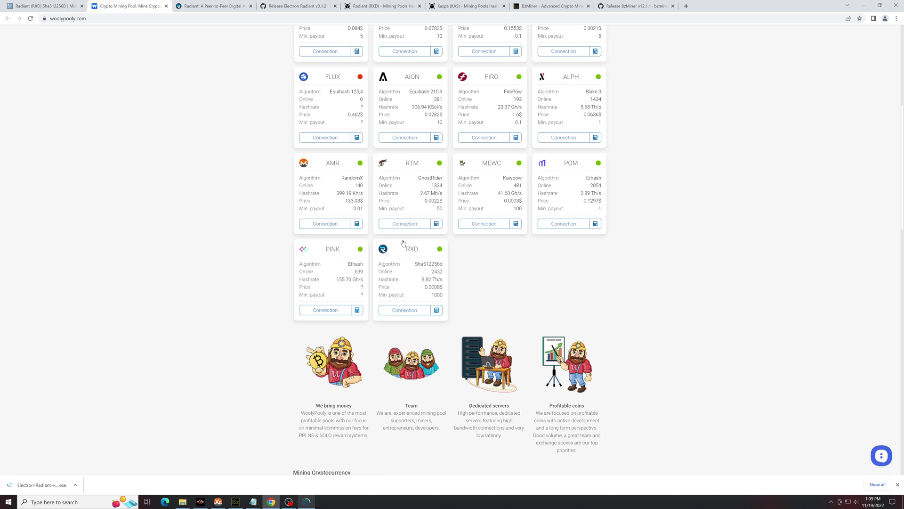
In WoolyPooly's RXD connection instructions, choose PPLNS, the Canada server and the bzminer miner
click(404, 311)
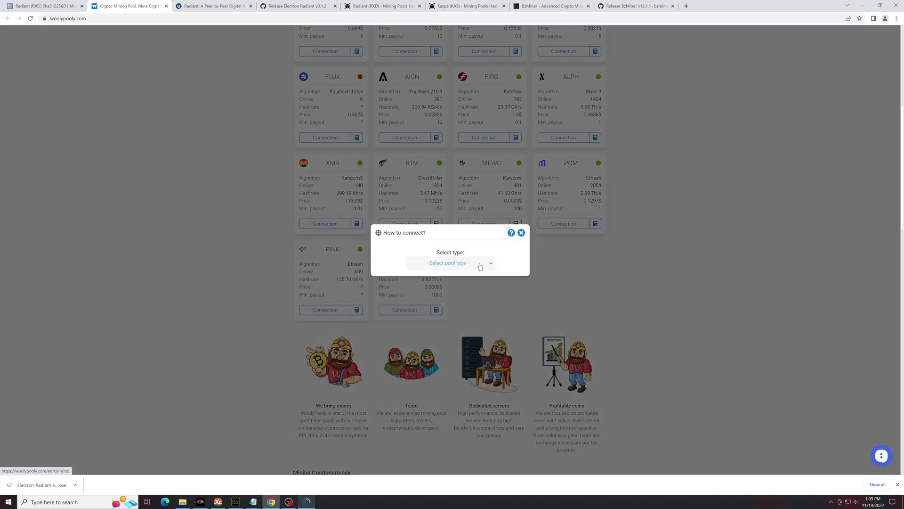
click(480, 267)
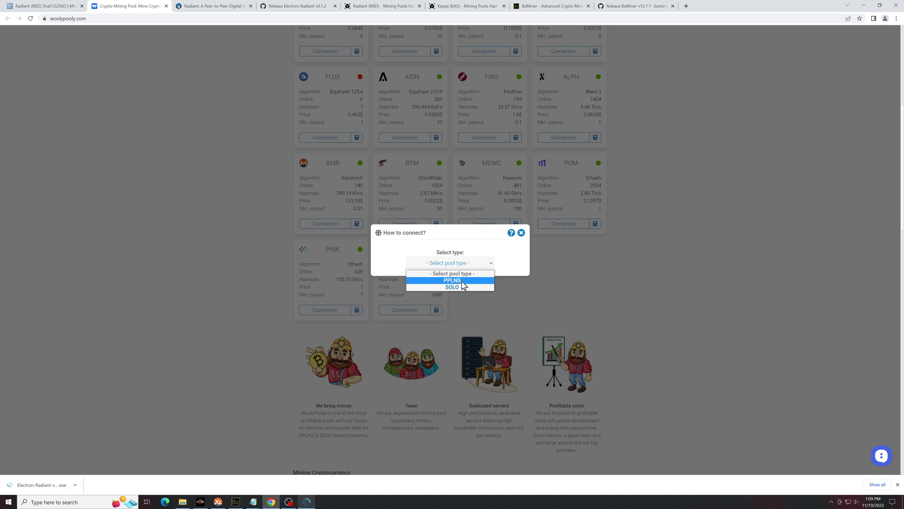
click(452, 281)
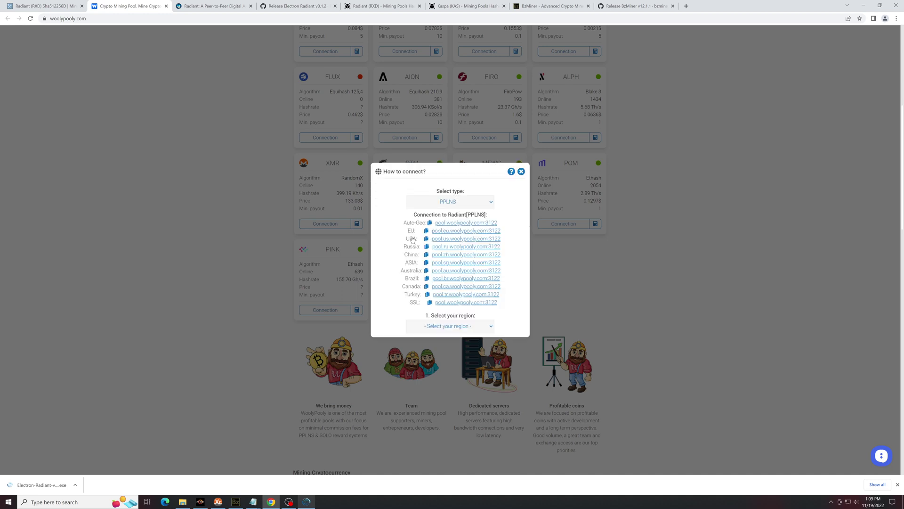
click(457, 327)
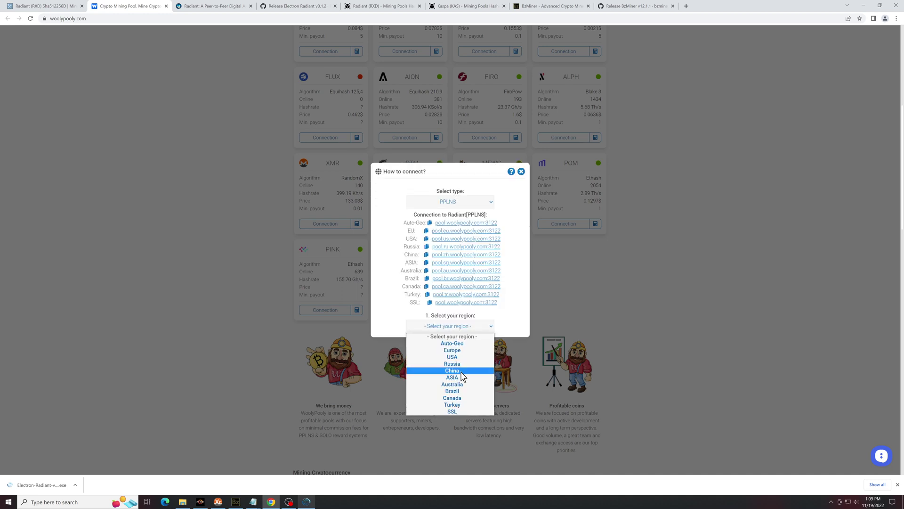
click(452, 398)
click(450, 340)
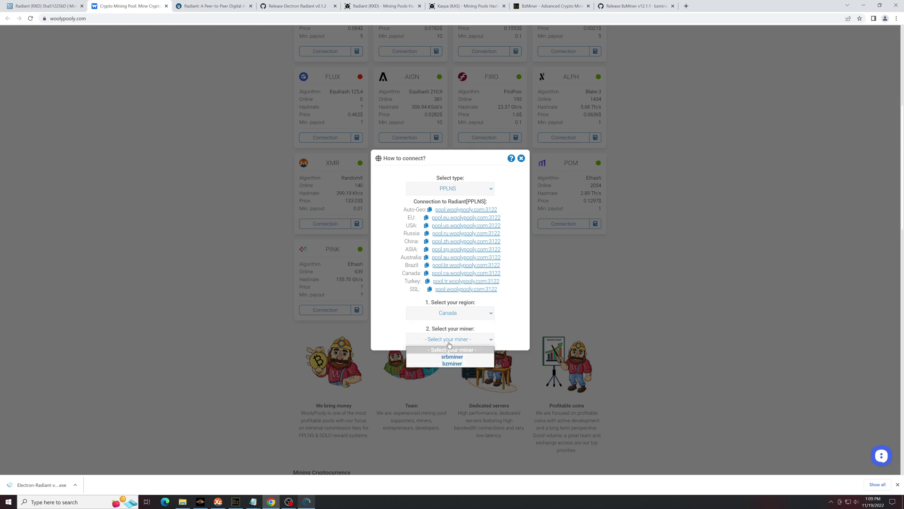
click(459, 357)
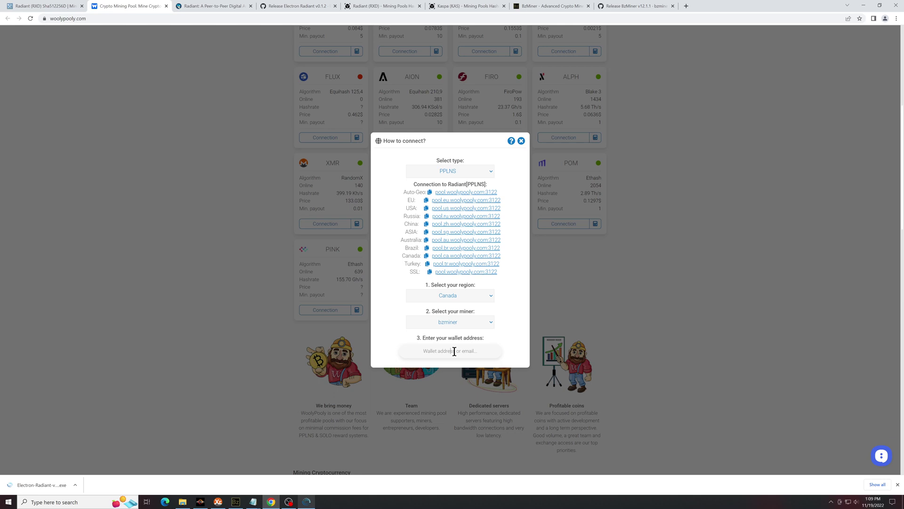
Paste the Electron Radiant receiving address, enter worker Videotest, and copy the generated bzminer command
click(455, 351)
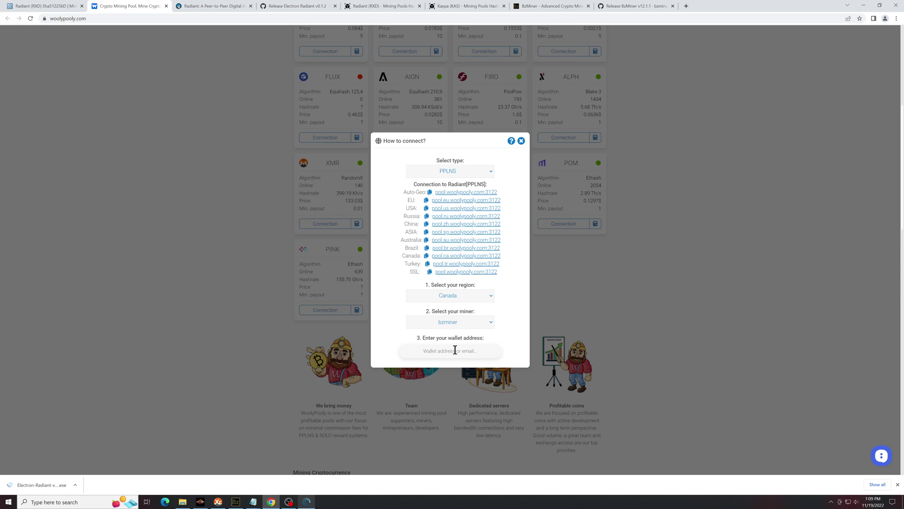
click(311, 502)
click(139, 66)
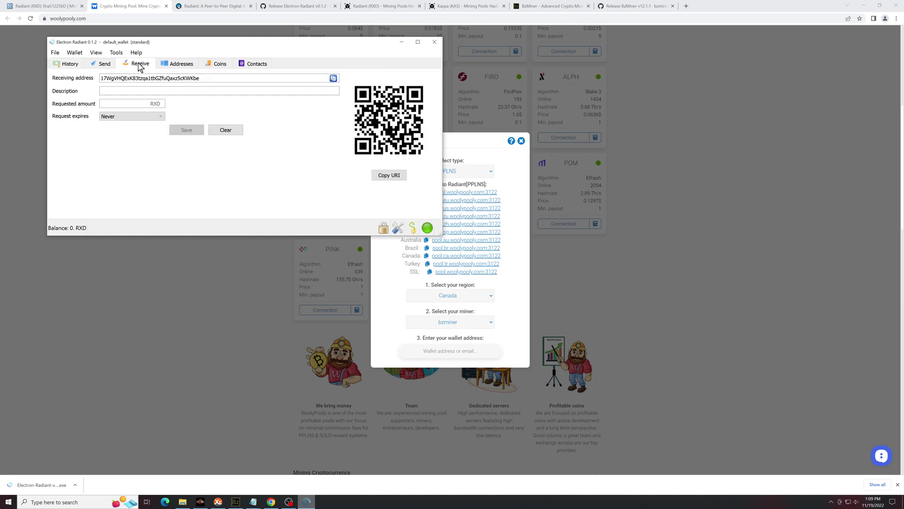
double_click(148, 77)
key(ctrl+c)
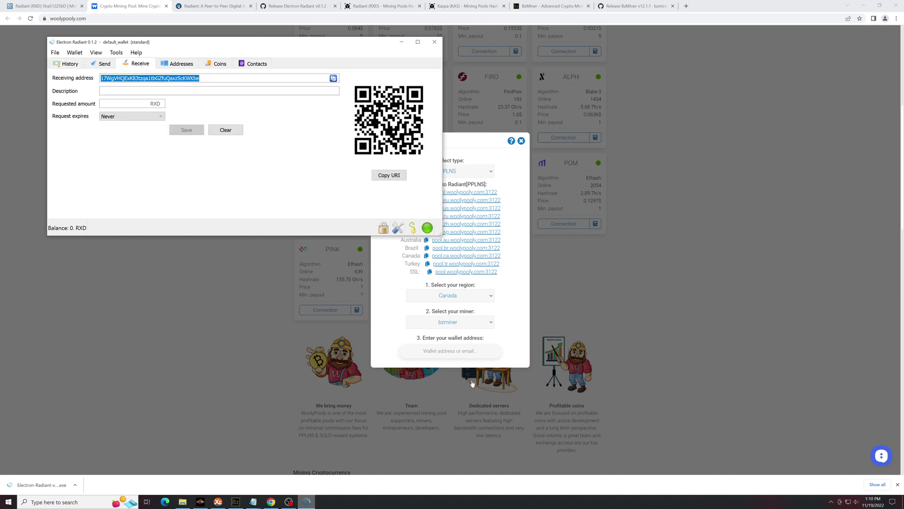
click(471, 350)
key(ctrl+v)
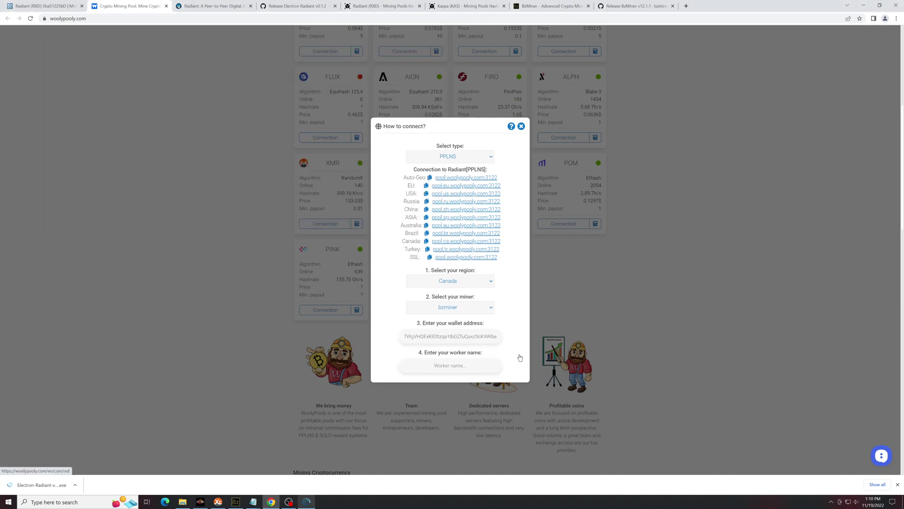
click(452, 369)
text(Vi)
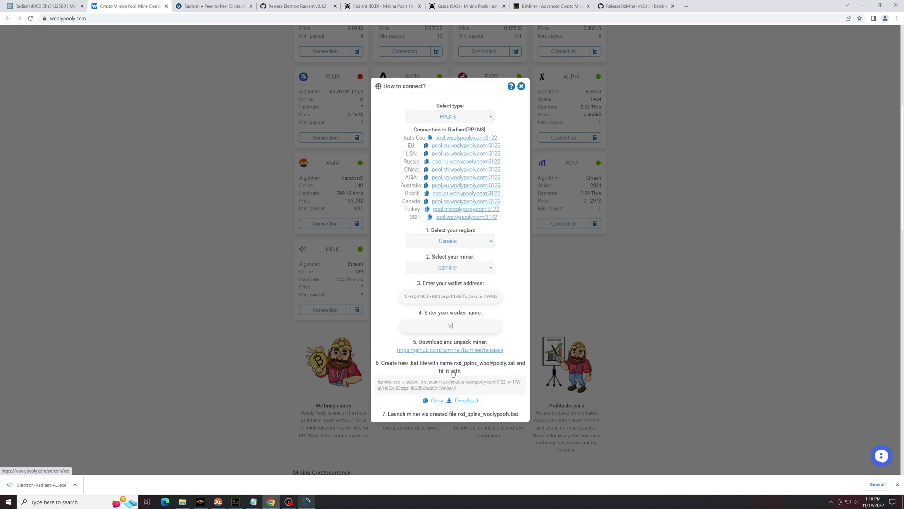
text(deotest)
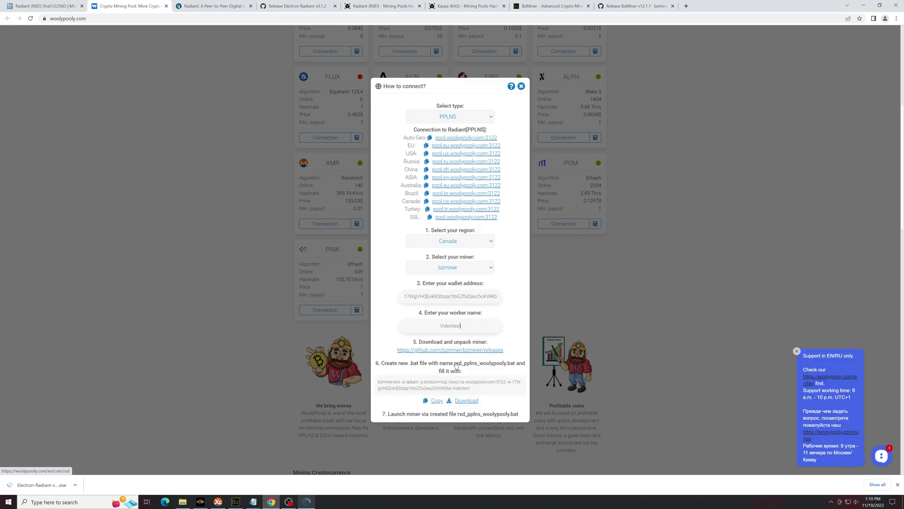
click(435, 402)
Replace the old WoolyPooly arguments in radiantvideo with the pasted Canada command, removing the duplicate 'bzminer'
click(862, 7)
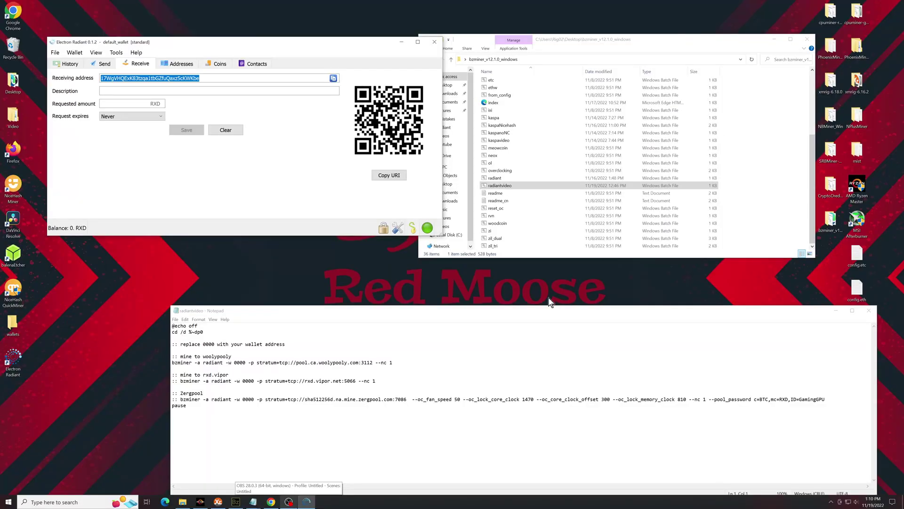
click(255, 434)
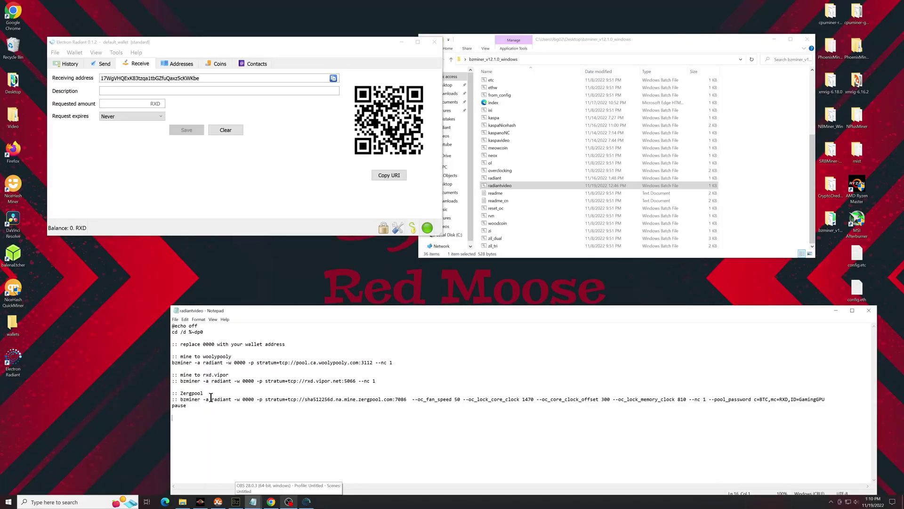
drag(173, 354, 239, 356)
click(279, 356)
drag(396, 362, 193, 363)
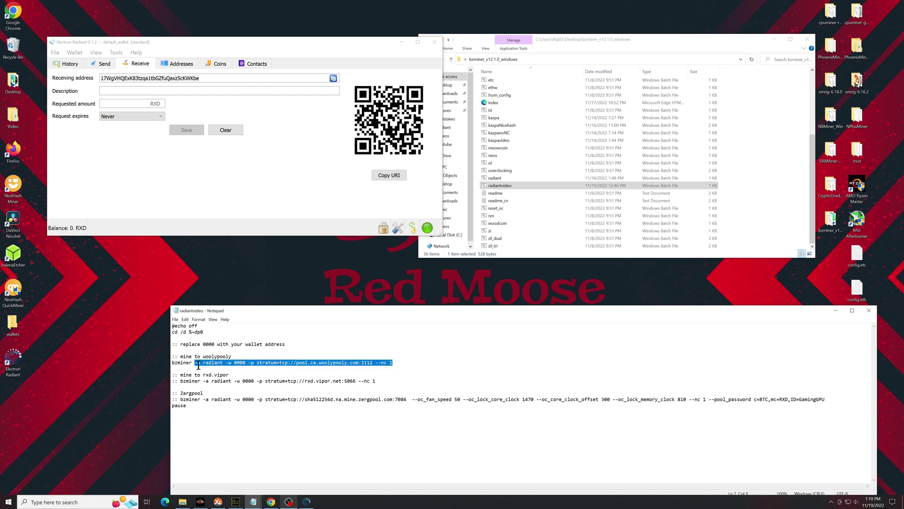
key(ctrl+v)
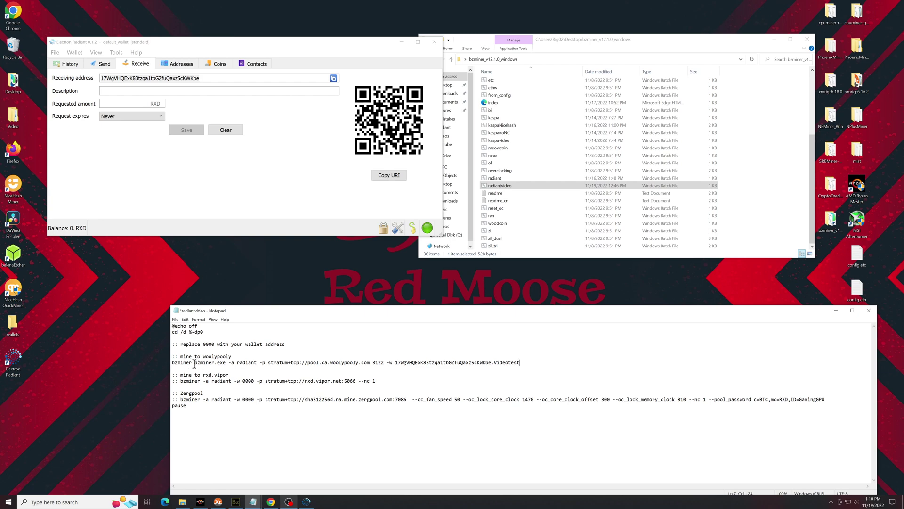
drag(194, 363, 171, 363)
key(Delete)
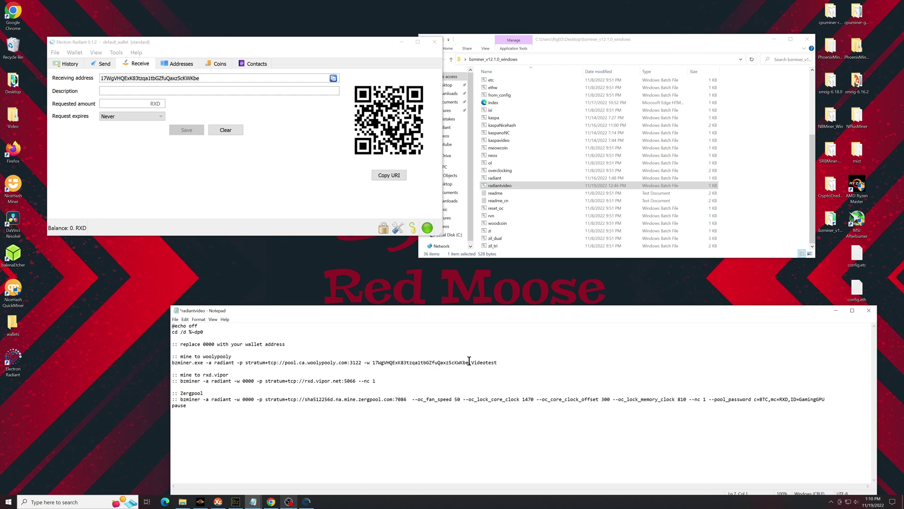
drag(512, 362, 181, 366)
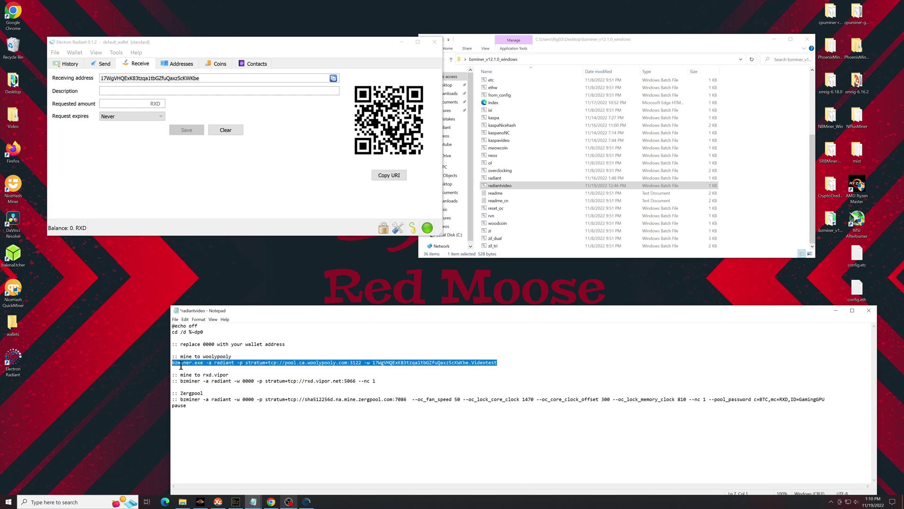
click(237, 376)
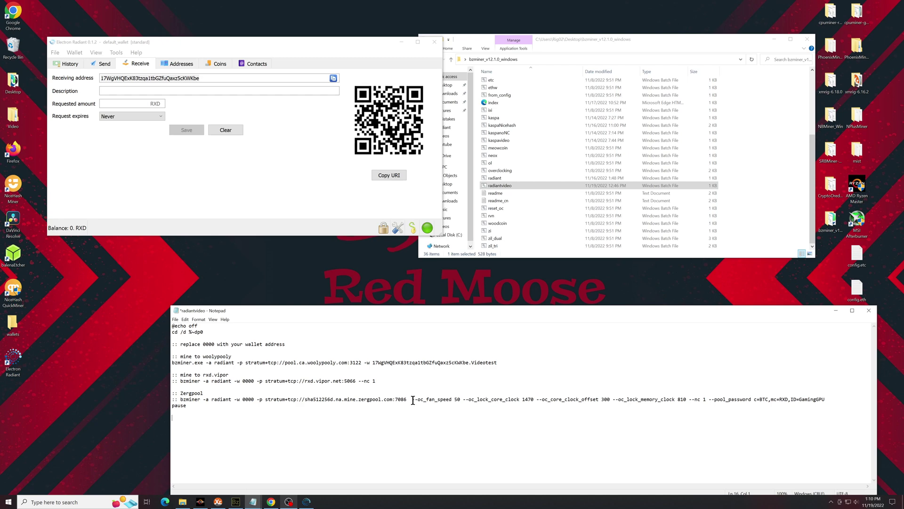
Copy the --oc_ overclock flags from the Zergpool line and paste them after Videotest
drag(413, 400, 686, 400)
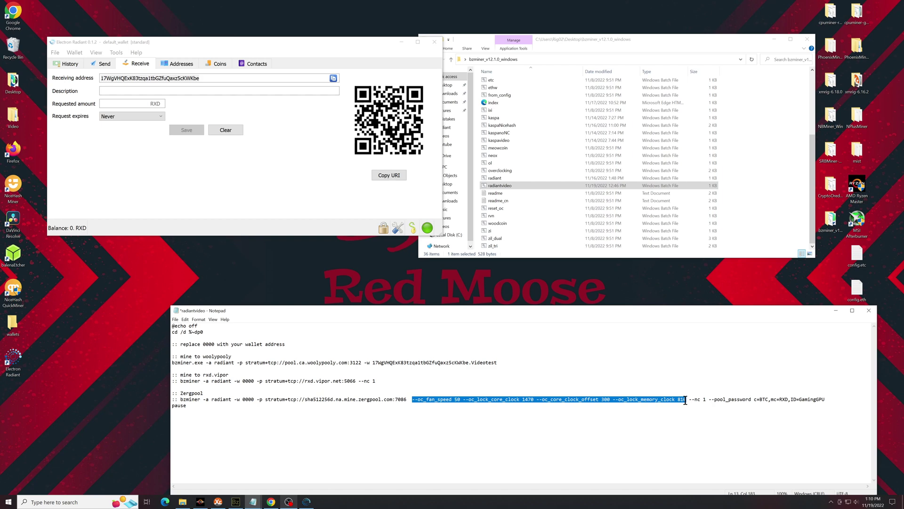
click(528, 363)
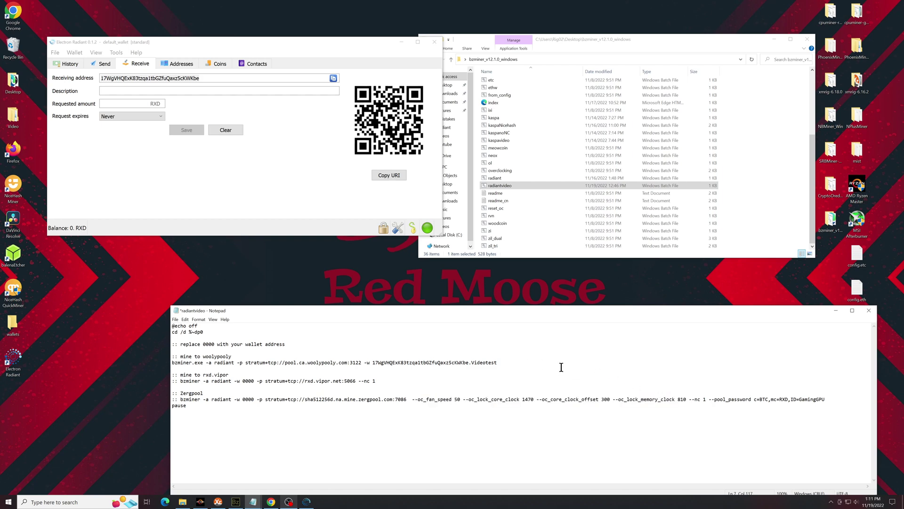
key(ctrl+v)
Review fan speed 50, the core clock lock, offset 300 and memory clock, then save and close
drag(503, 365, 541, 363)
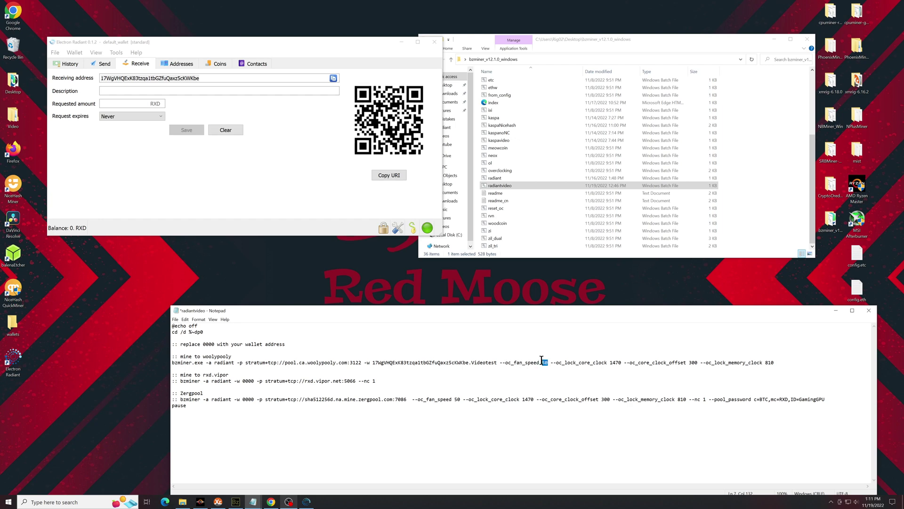
click(549, 367)
drag(559, 363, 679, 363)
click(624, 363)
double_click(692, 362)
click(695, 363)
key(Home)
shift+click(751, 362)
click(774, 362)
key(ctrl+s)
key(alt+F4)
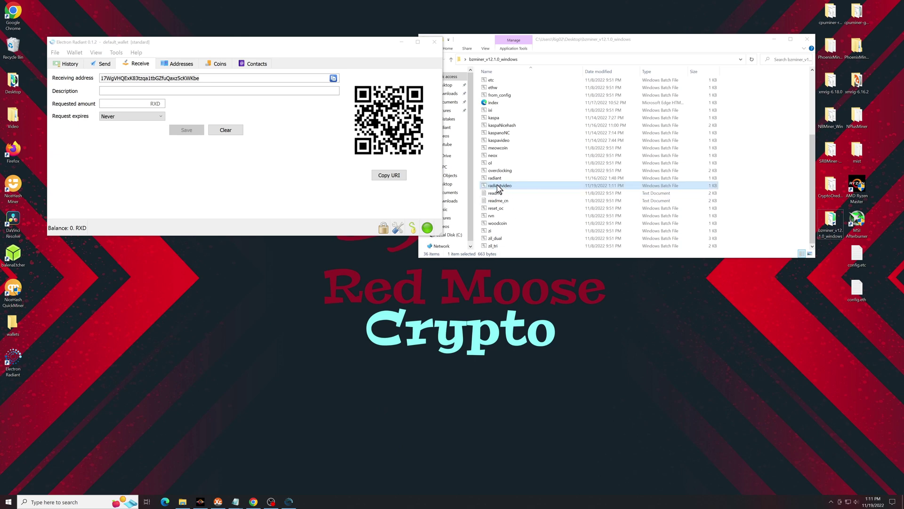
Enable 'Run this program as an administrator' in bzminer.exe's Compatibility properties
scroll(498, 187, up, 5)
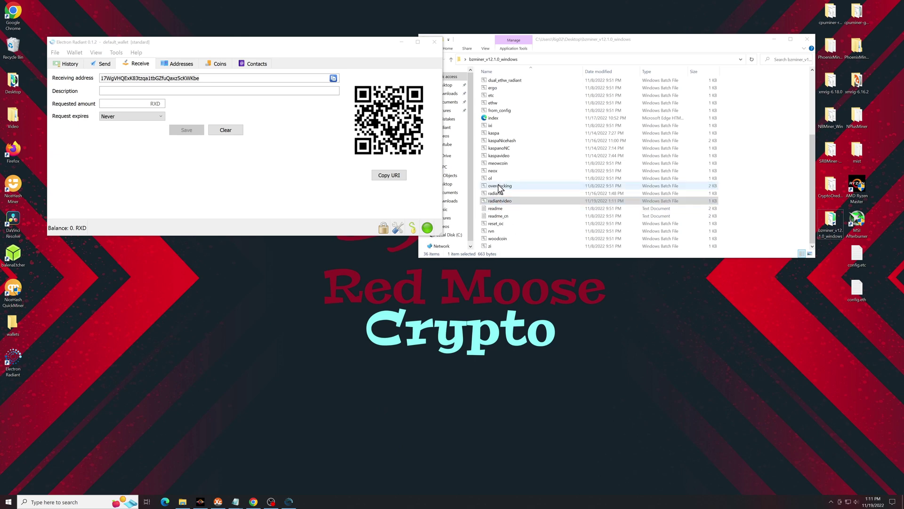
click(497, 90)
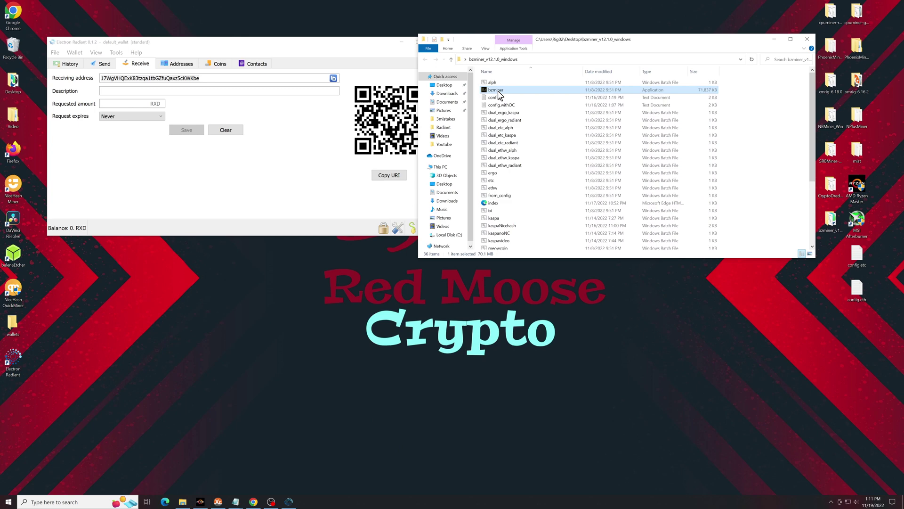
right_click(497, 90)
click(539, 227)
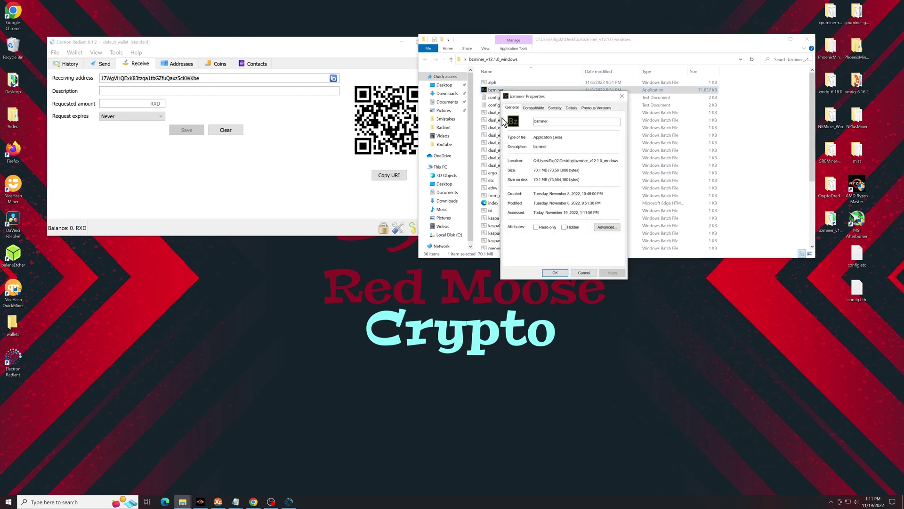
click(534, 108)
click(513, 223)
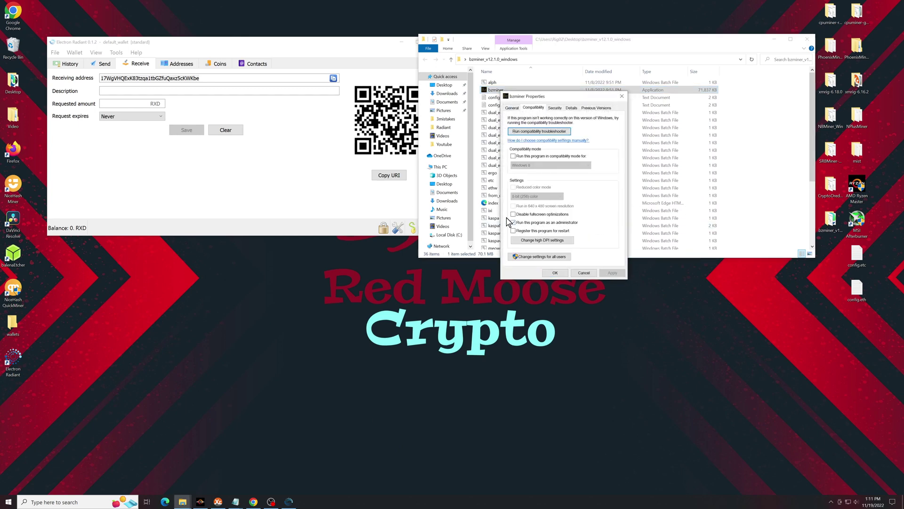
click(584, 273)
Scroll back down the File Explorer file list
scroll(539, 170, down, 5)
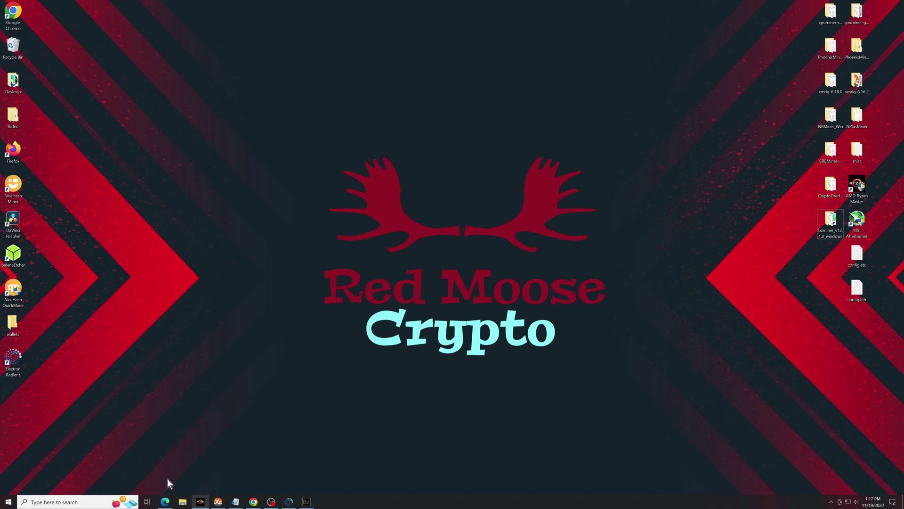
Start a new wallet in the Hive OS farm with RXD as its coin
click(165, 502)
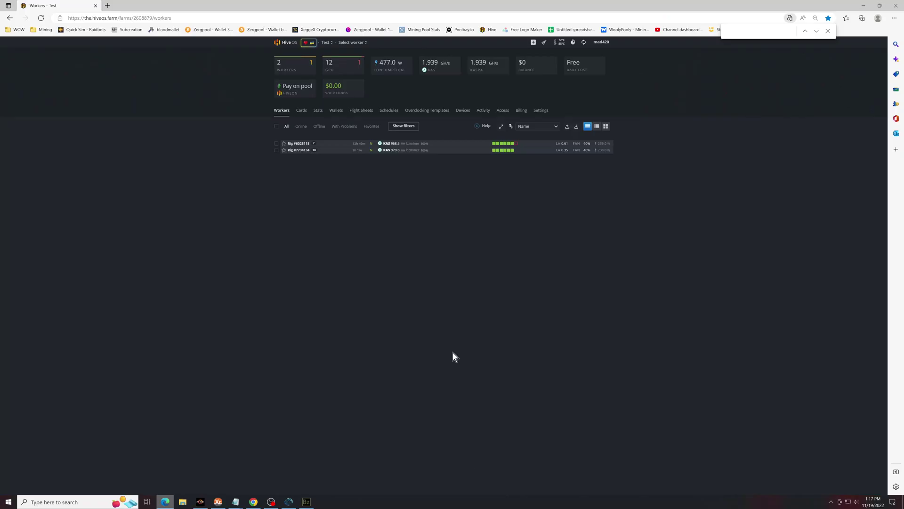
click(337, 111)
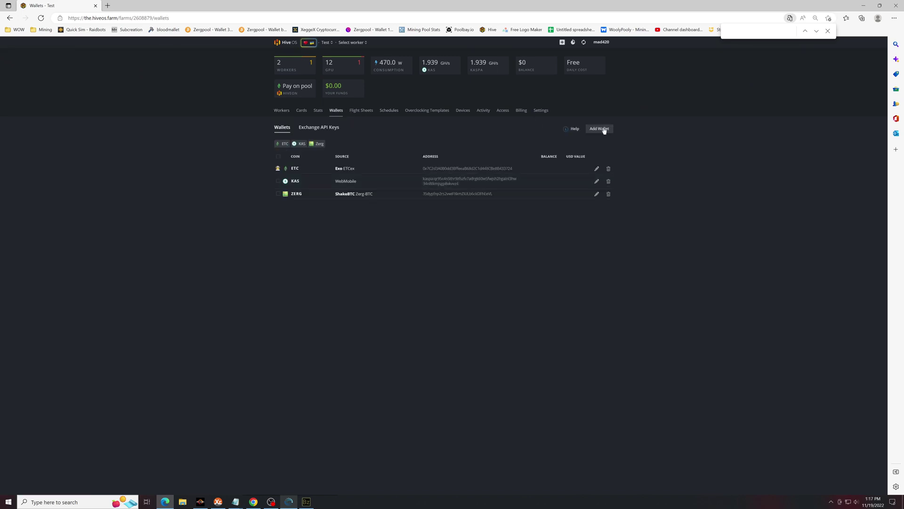
click(600, 129)
click(393, 207)
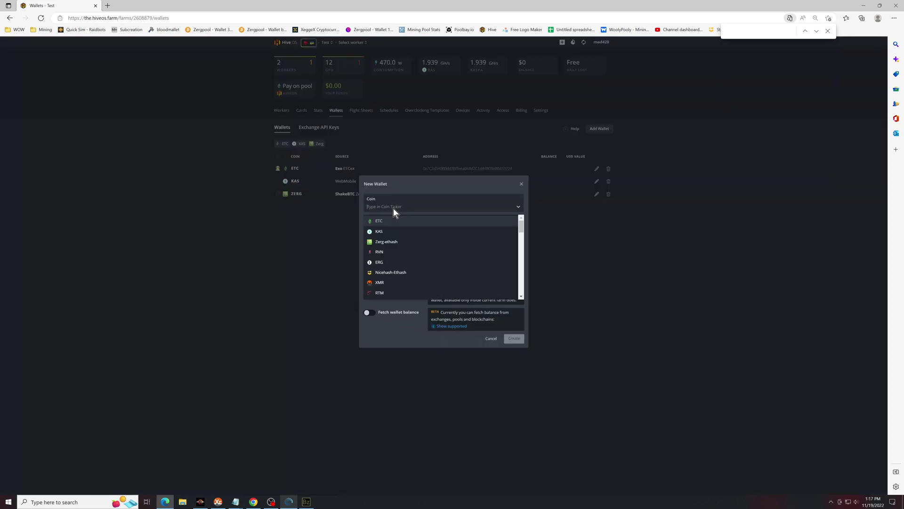
text(rxd)
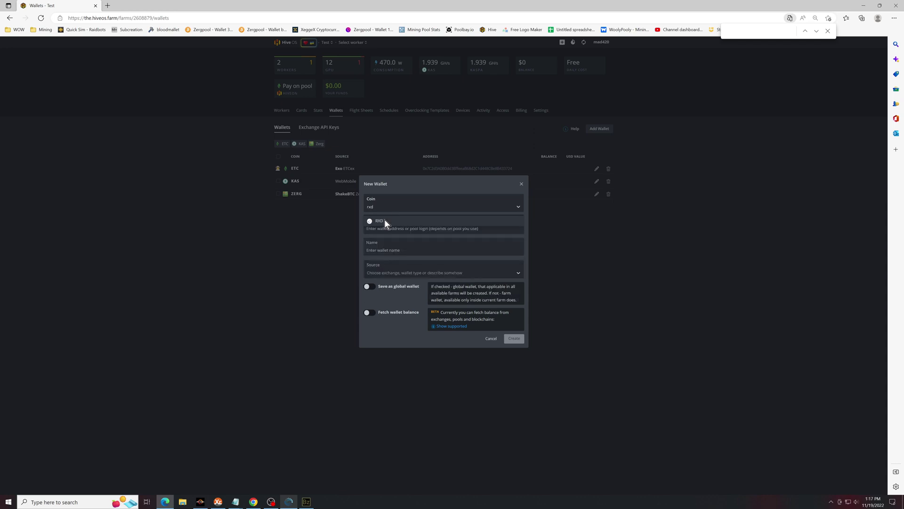
click(384, 219)
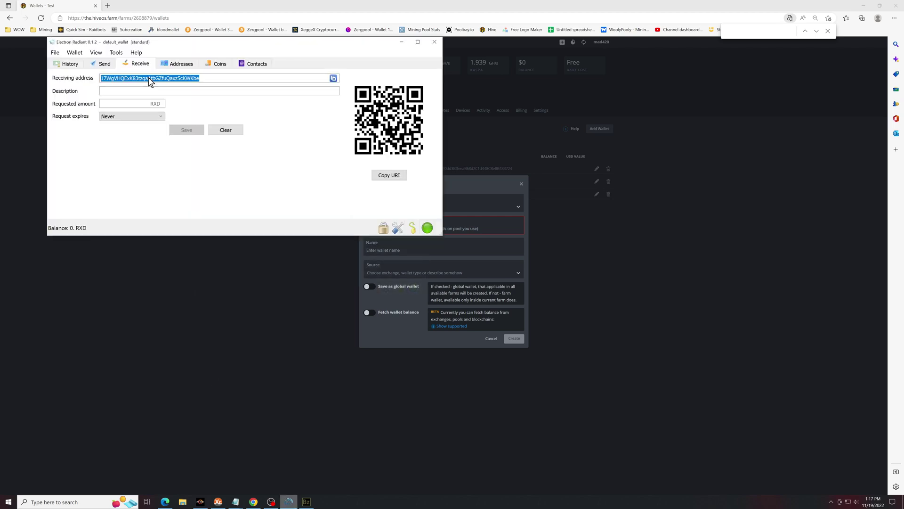
Name the wallet RadiantCore, set its source to RadiantCore, and create it
click(499, 292)
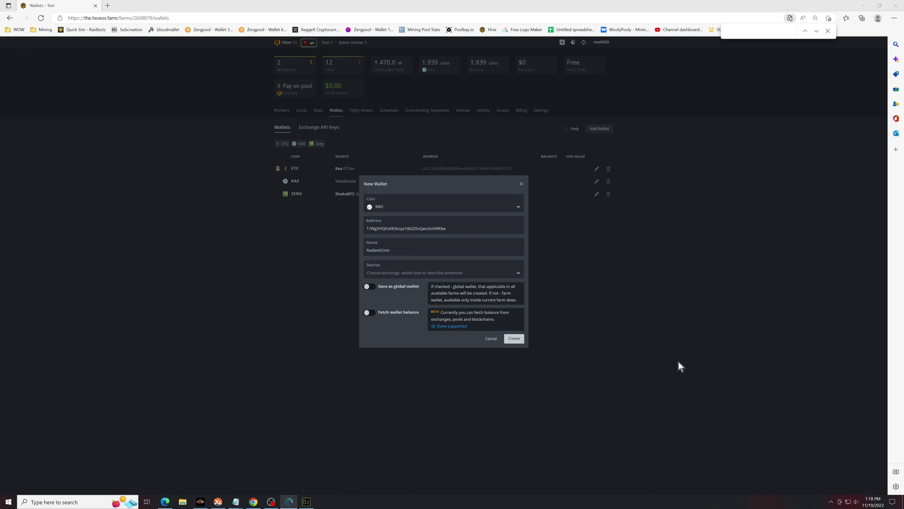
click(420, 252)
click(635, 380)
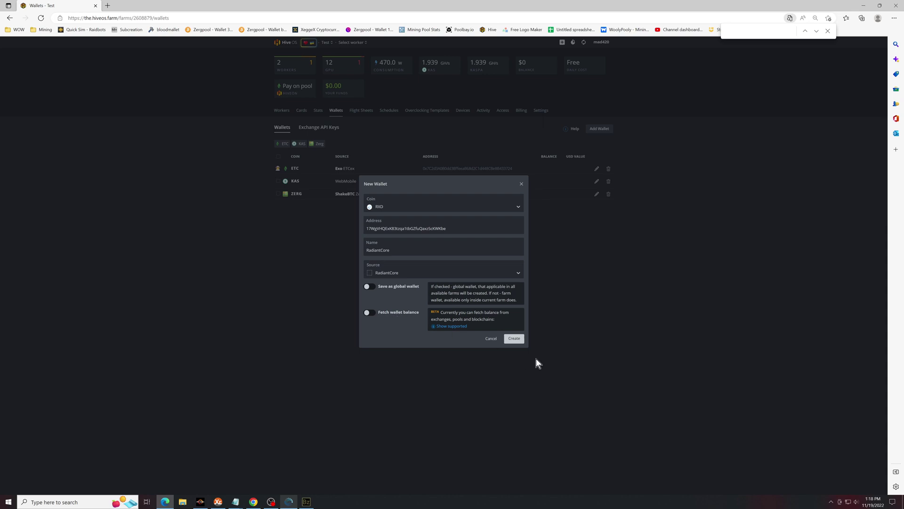
click(518, 340)
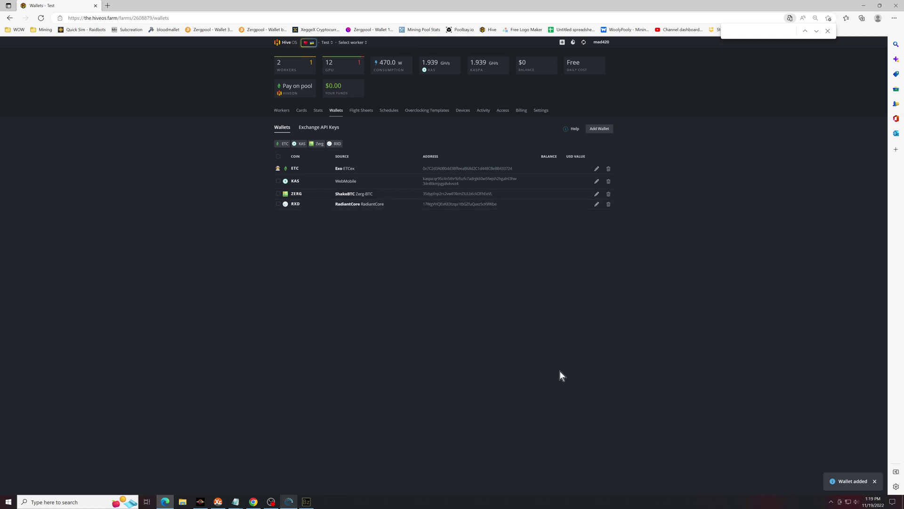
Start a new flight sheet with RXD as the coin
click(362, 111)
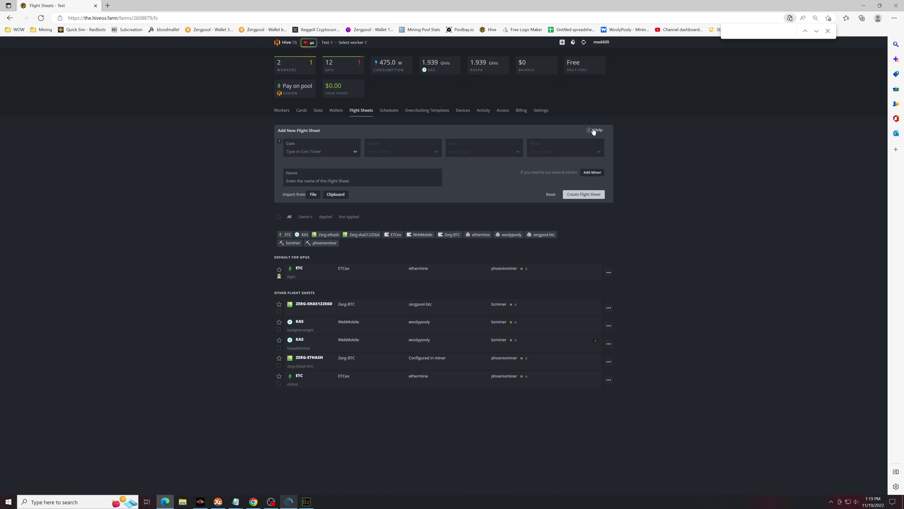
click(326, 150)
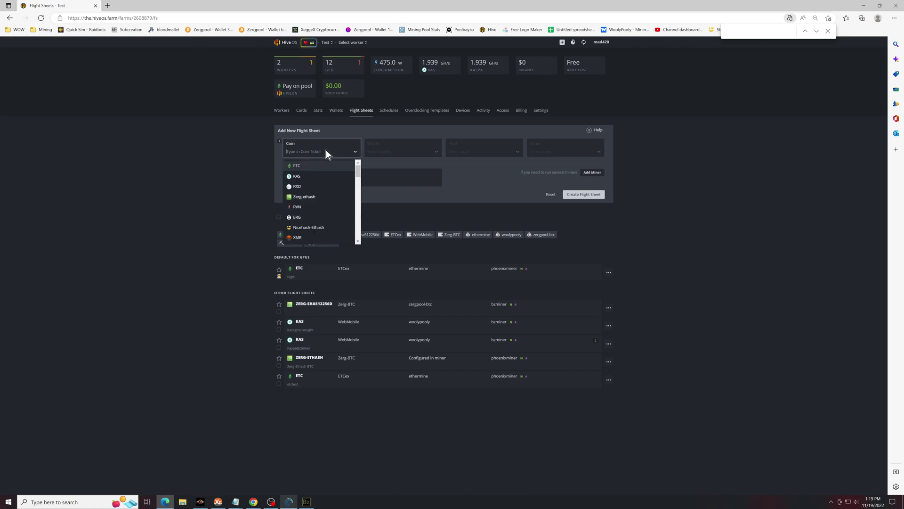
text(rxd)
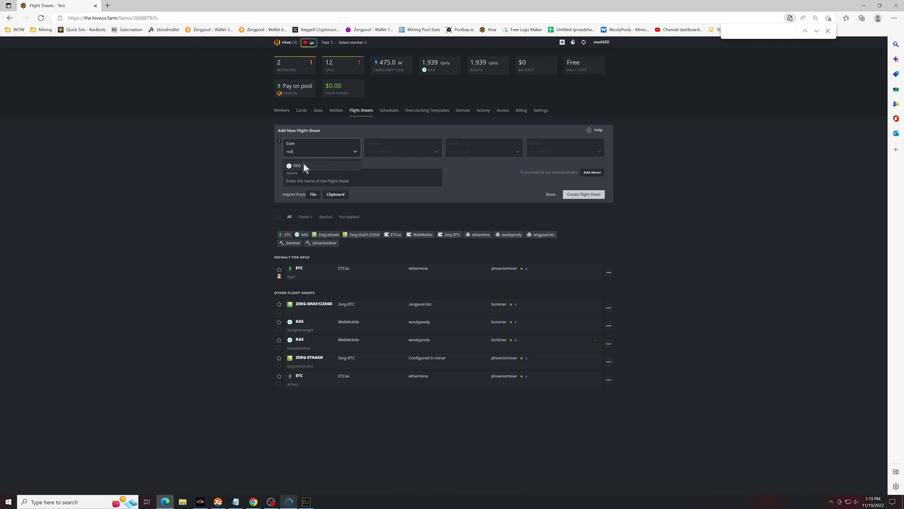
click(303, 163)
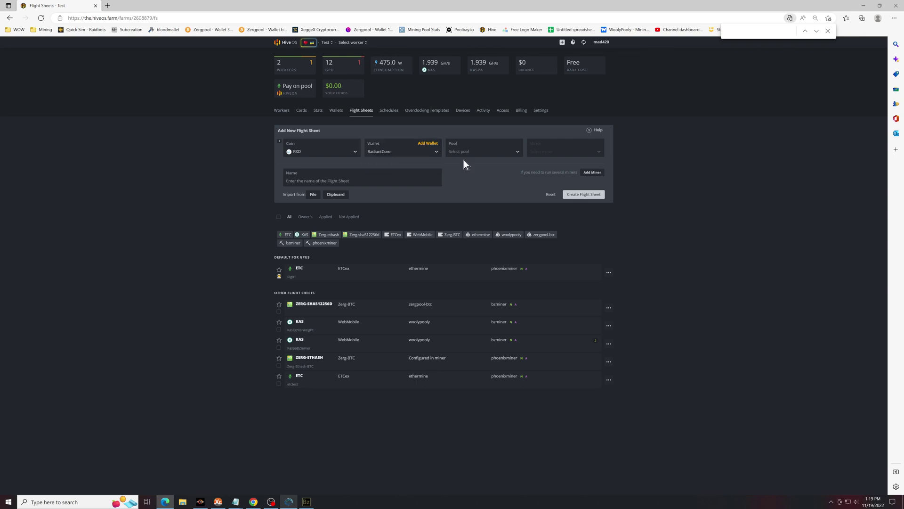
Choose woolypooly's Canada PPLNS server as the pool and BzMiner as the miner
click(473, 152)
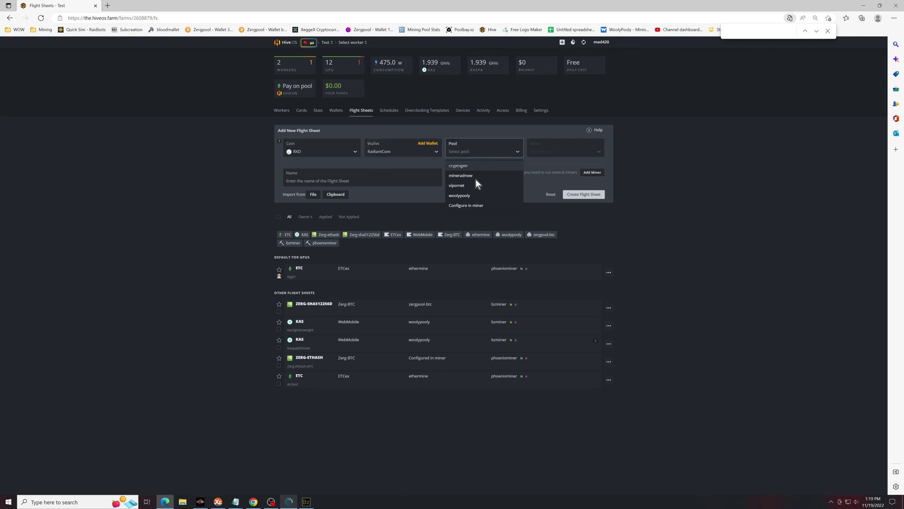
click(476, 195)
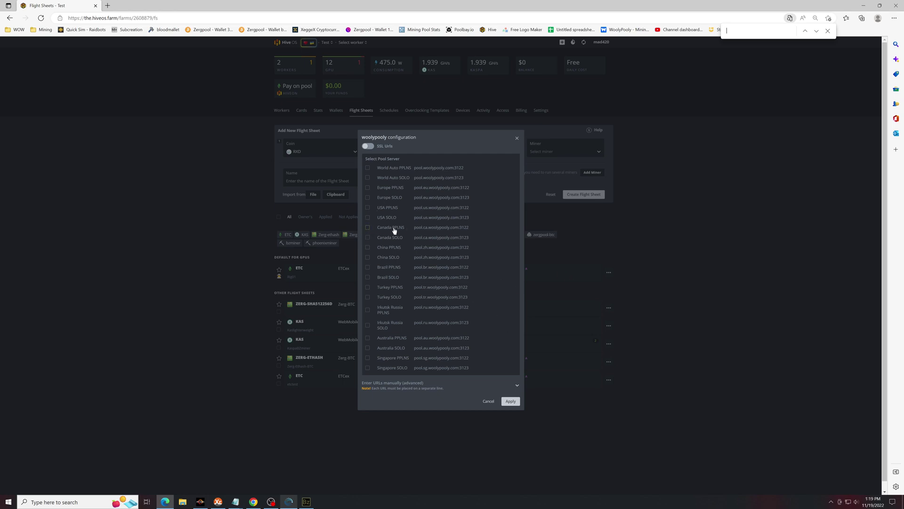
click(367, 228)
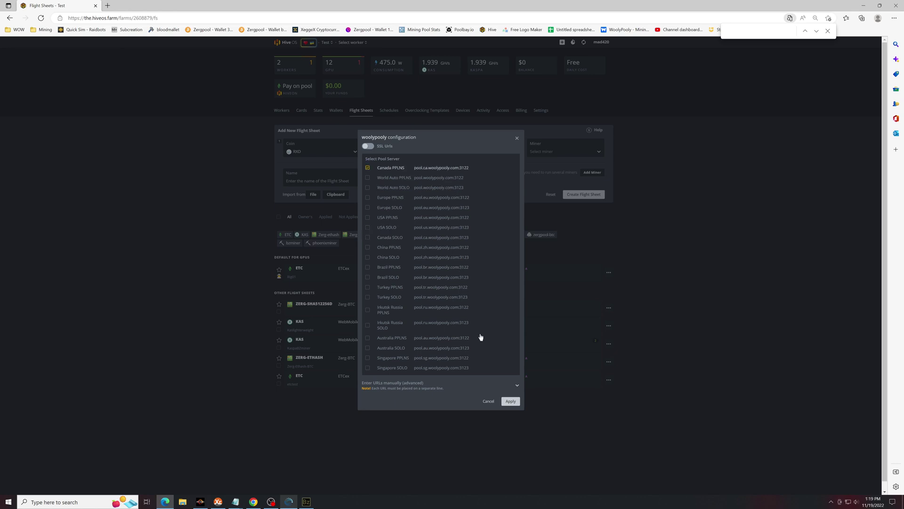
click(511, 402)
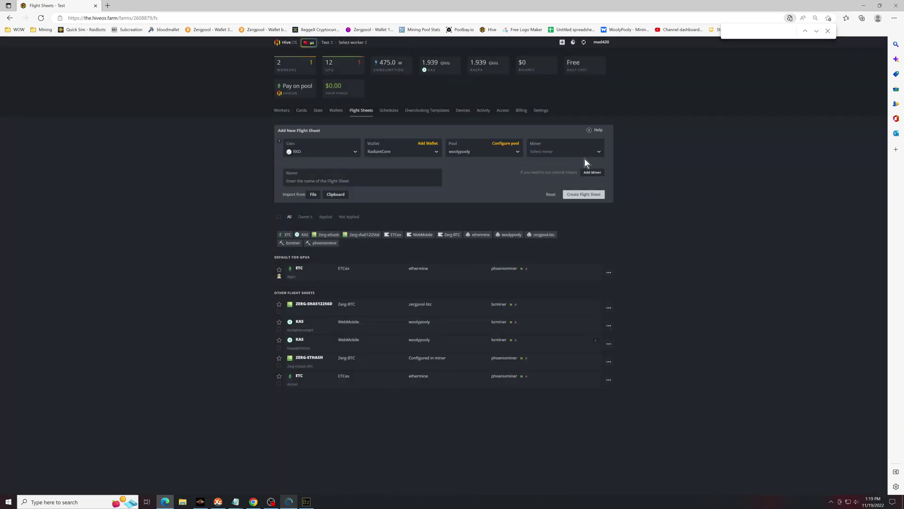
click(569, 153)
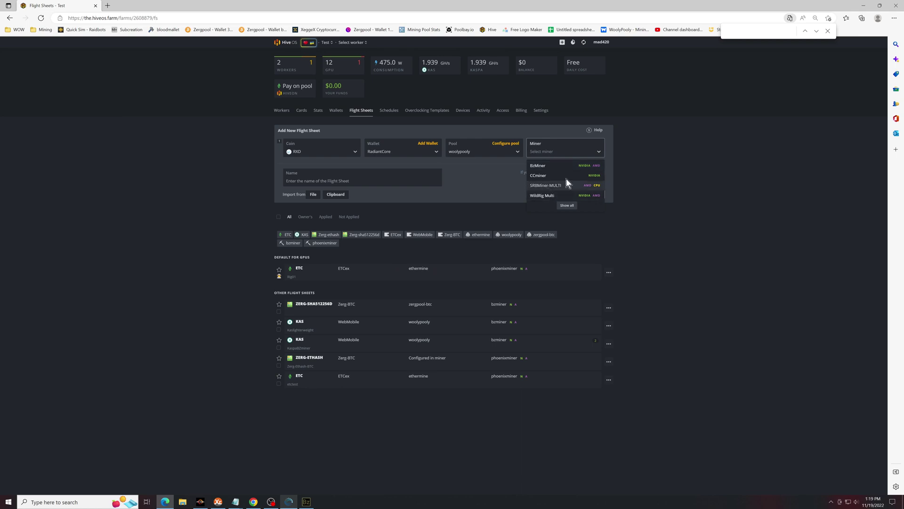
click(553, 173)
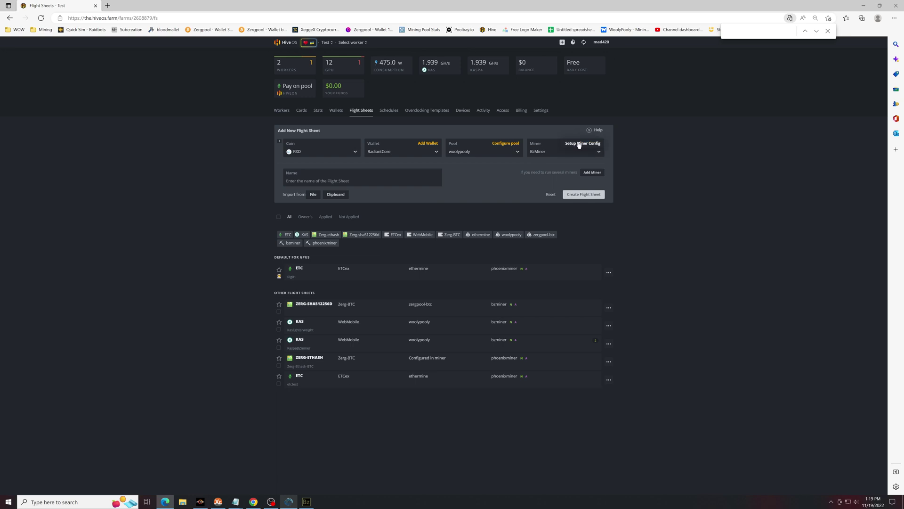
Paste the oc_ settings (core lock 1470, offset 300, memory lock 810) into BzMiner's extra arguments, fix the colon, apply
click(579, 144)
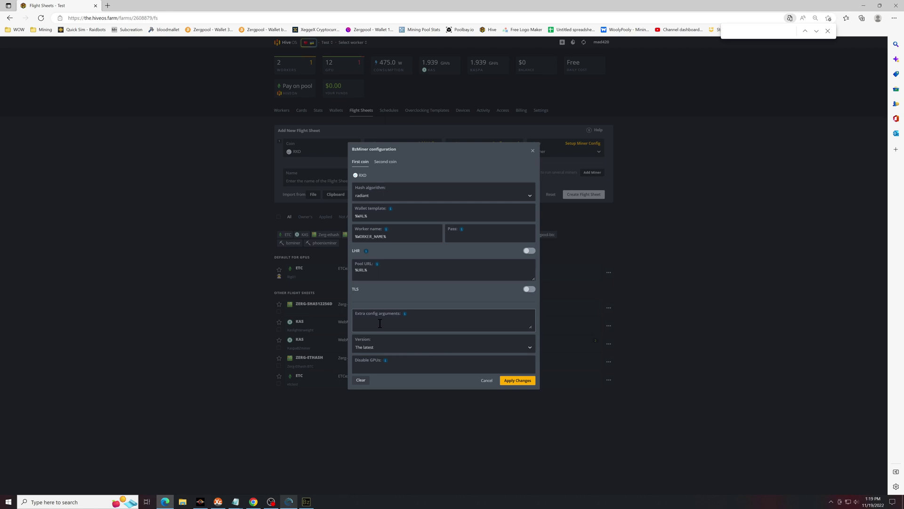
key(ctrl+v)
scroll(361, 324, up, 2)
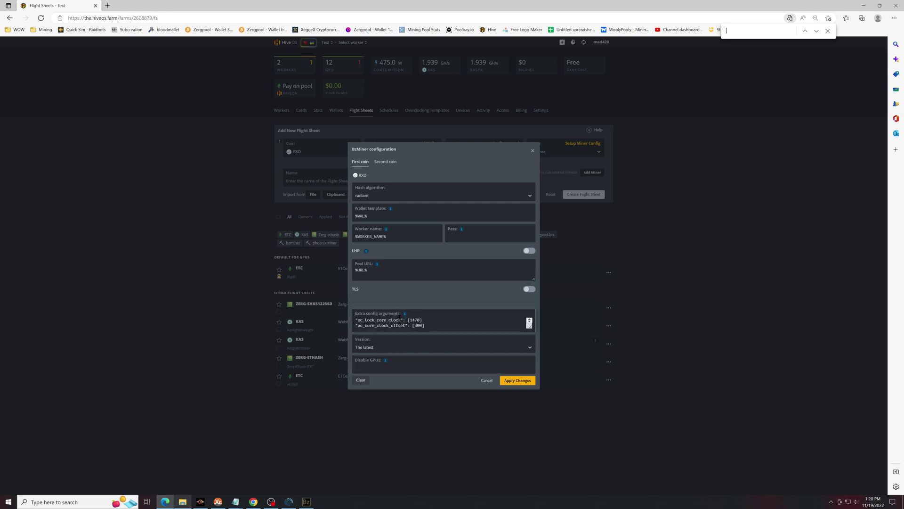
scroll(410, 322, down, 2)
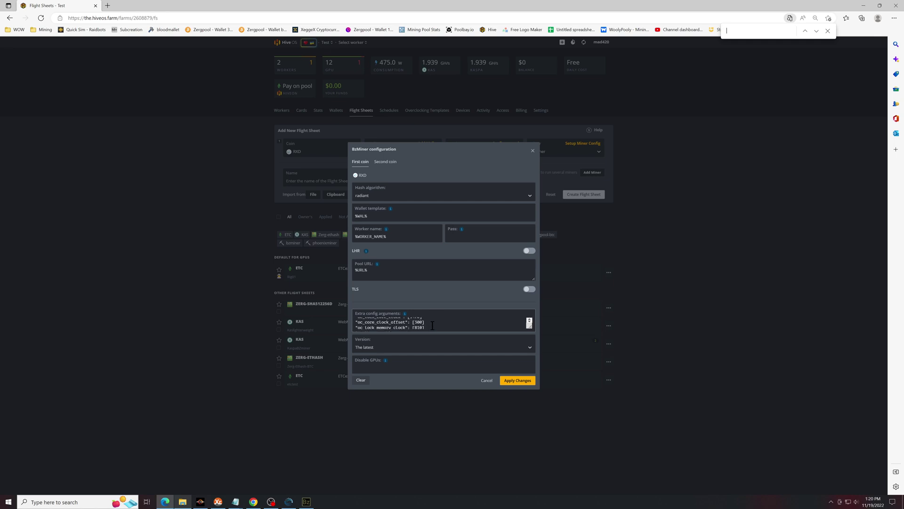
scroll(432, 325, down, 1)
click(429, 326)
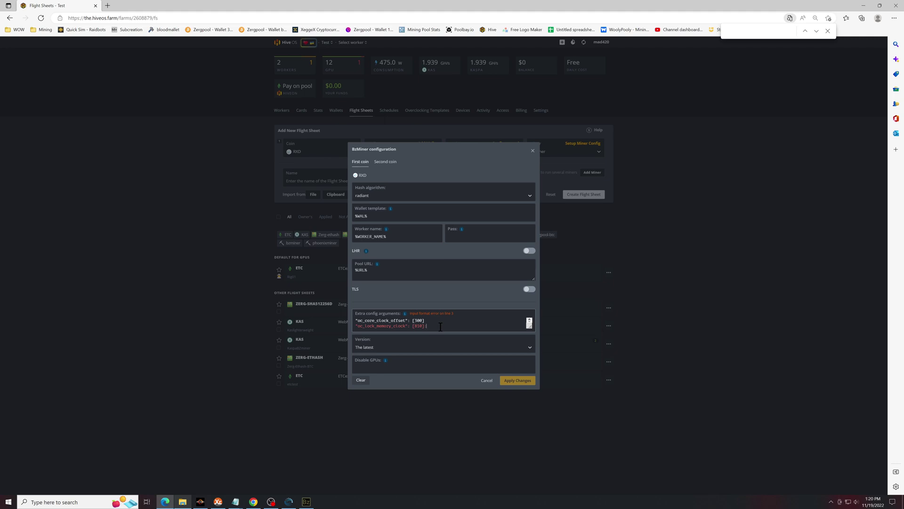
key(BackSpace)
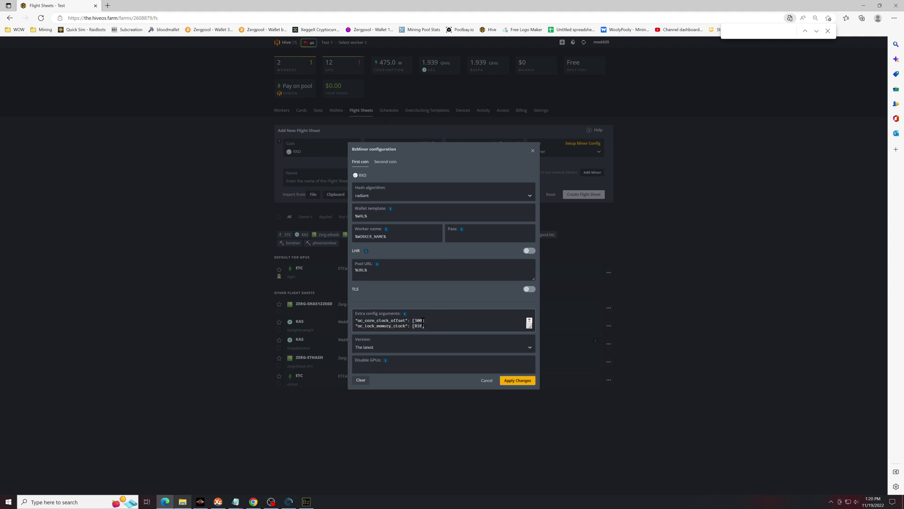
drag(424, 321, 435, 324)
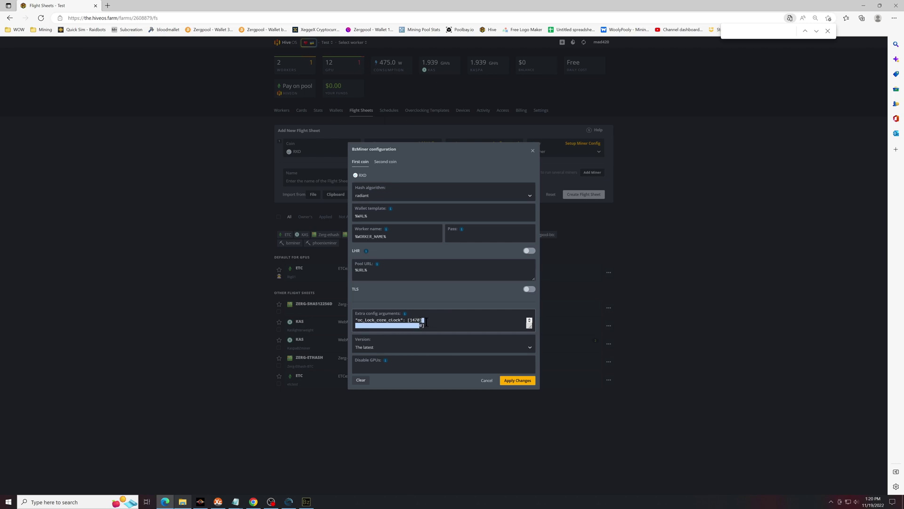
key(BackSpace)
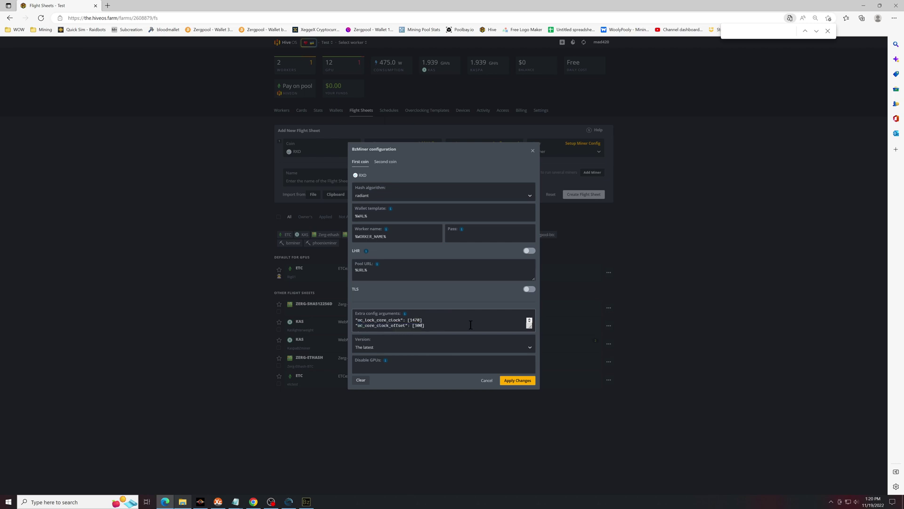
key(Down)
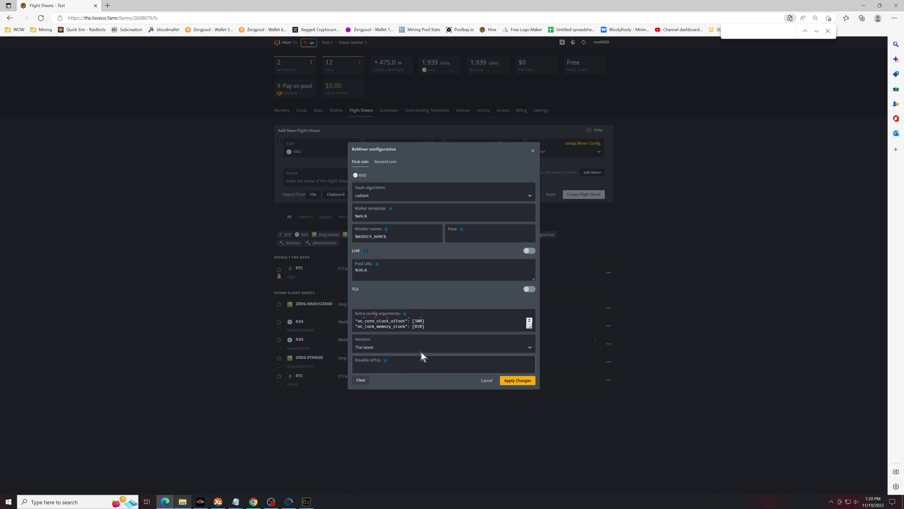
click(523, 383)
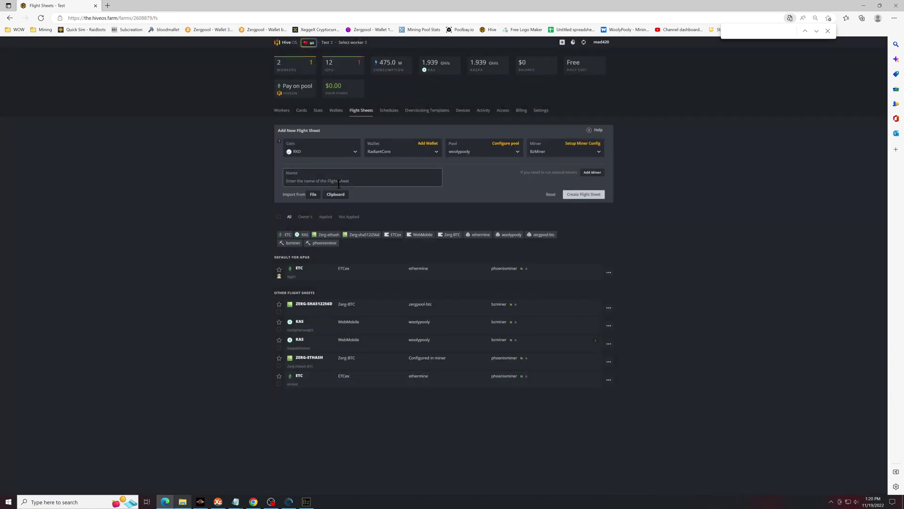
Create the flight sheet named RadiantCore, then open the rig's worker overview page
click(355, 184)
text(RadiantCore)
click(594, 200)
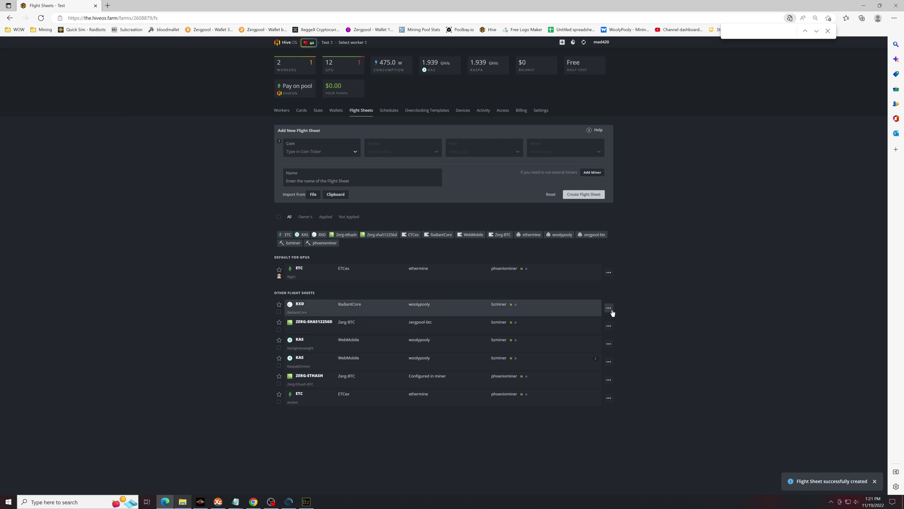
key(alt+Left)
click(371, 168)
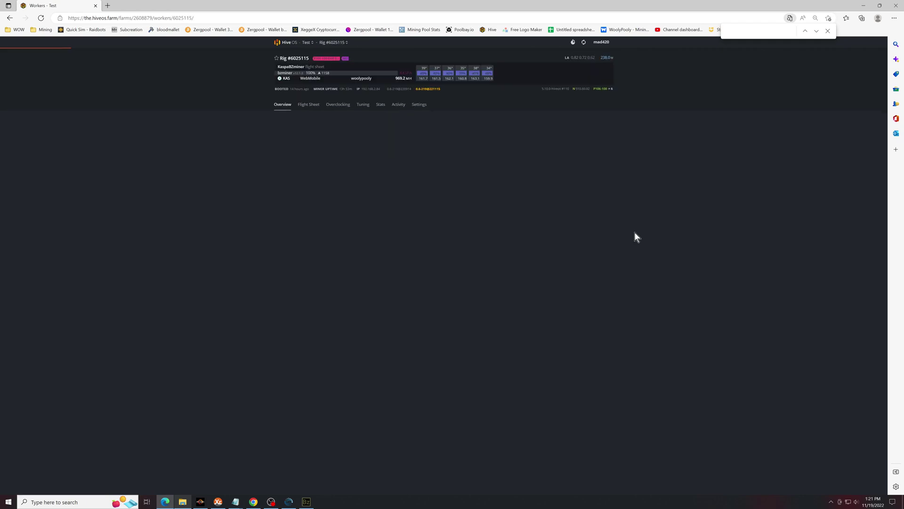